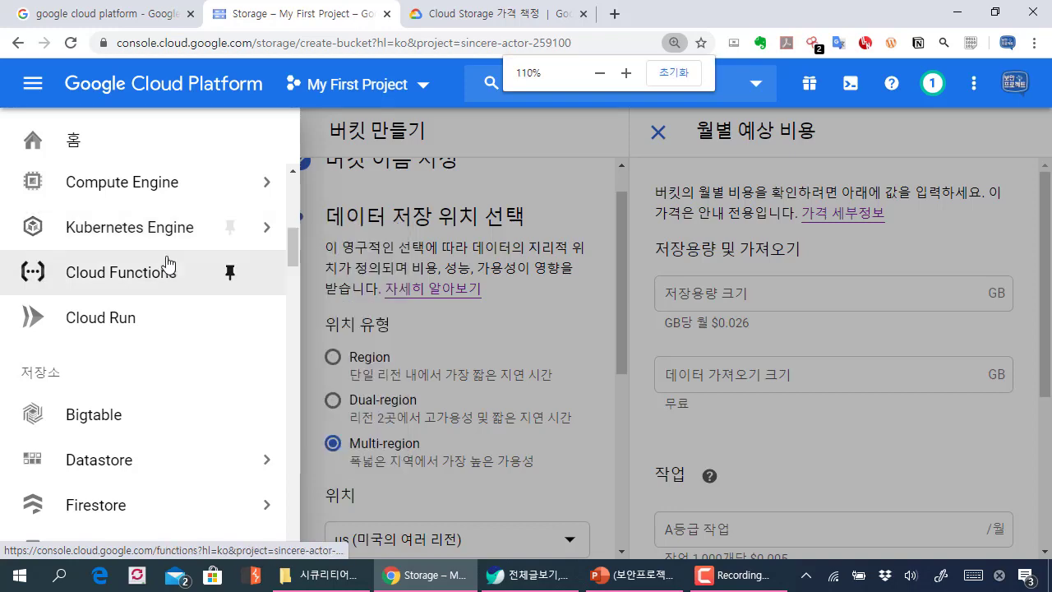
- Open the Storage browser of My First Project and start creating a new bucket
{"action": "key", "text": "ctrl+minus"}
{"action": "scroll", "coordinate": [129, 355], "scroll_direction": "down", "scroll_amount": 2}
{"action": "mouse_move", "coordinate": [122, 380]}
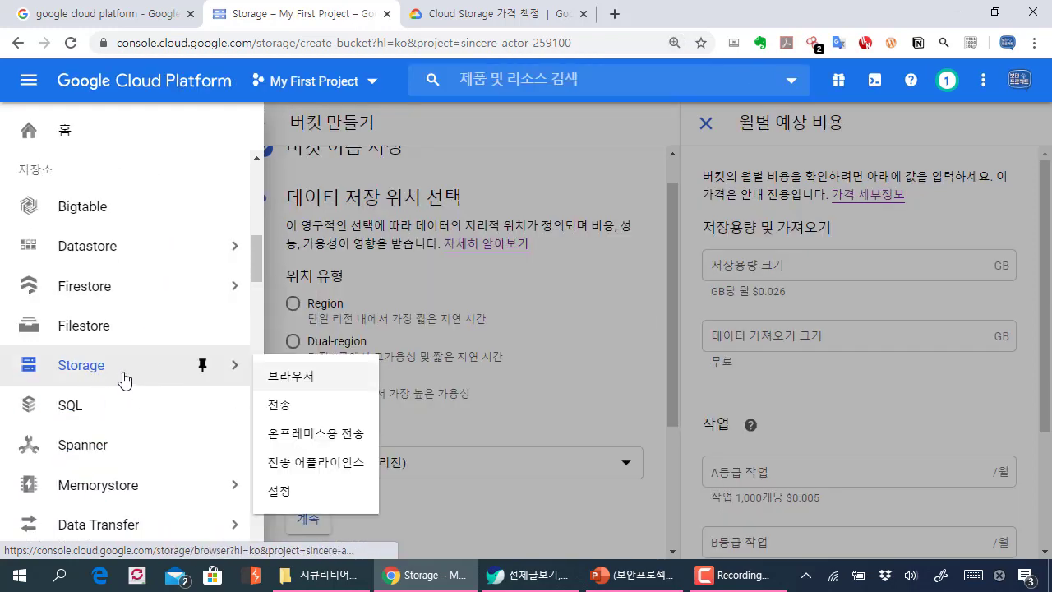
{"action": "left_click", "coordinate": [313, 380]}
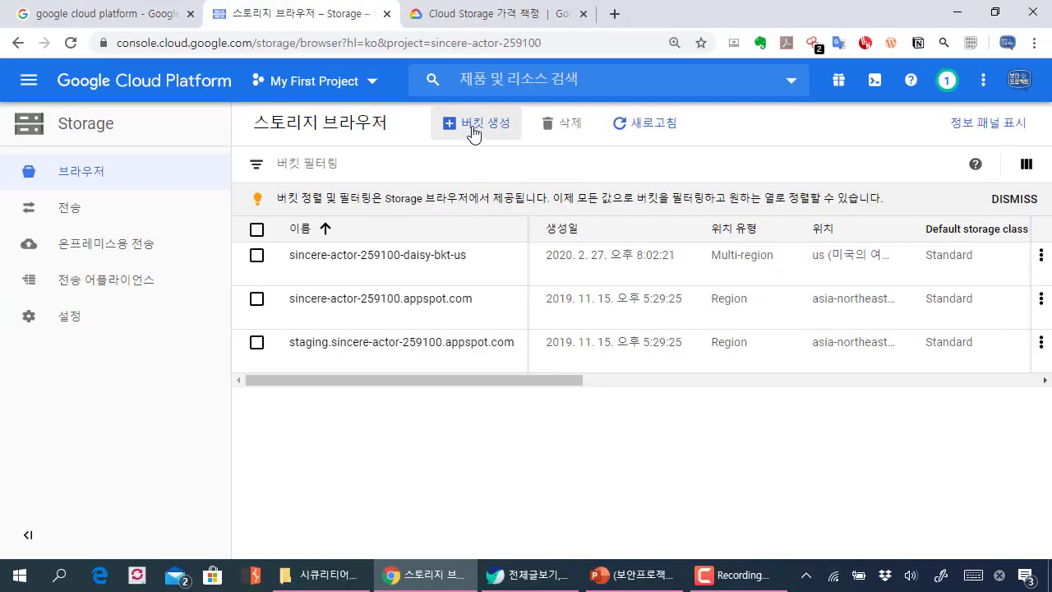
{"action": "left_click", "coordinate": [474, 132]}
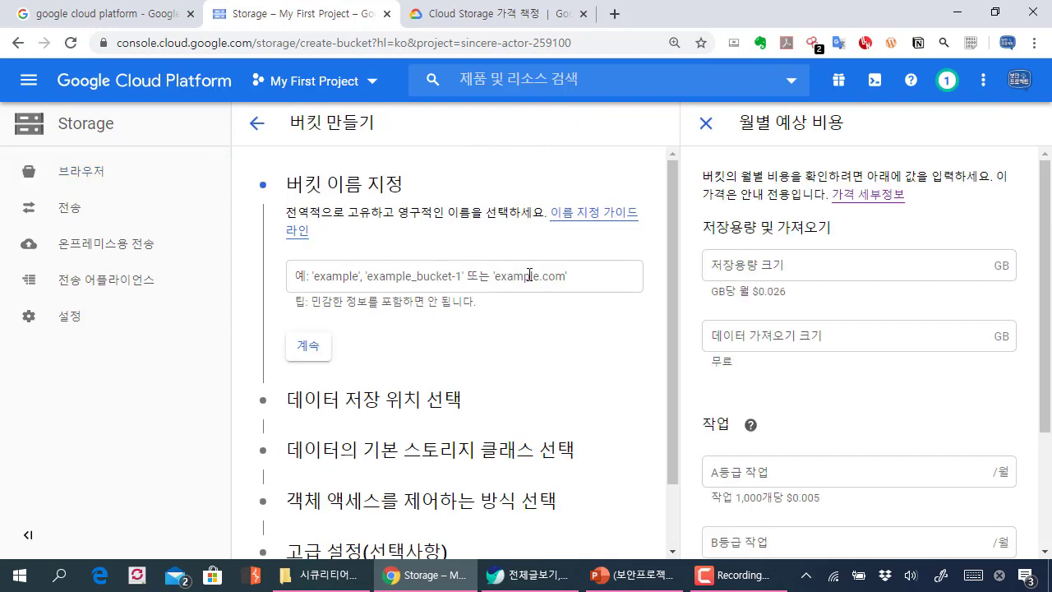
- Name the new bucket boanproject-bucke01 and continue to the data location settings
{"action": "key", "text": "ctrl+minus"}
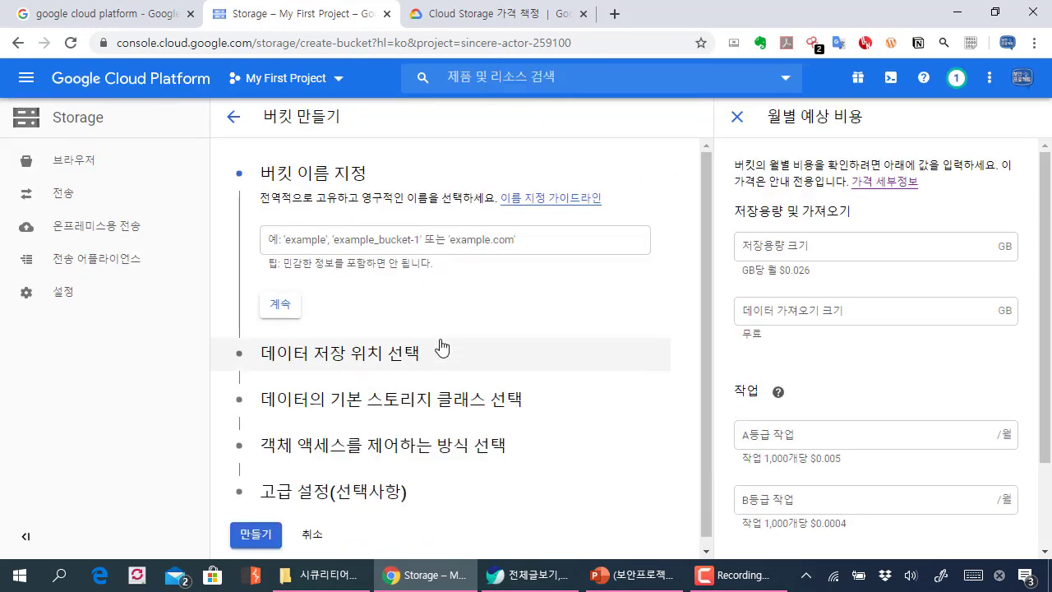
{"action": "scroll", "coordinate": [419, 411], "scroll_direction": "down", "scroll_amount": 1}
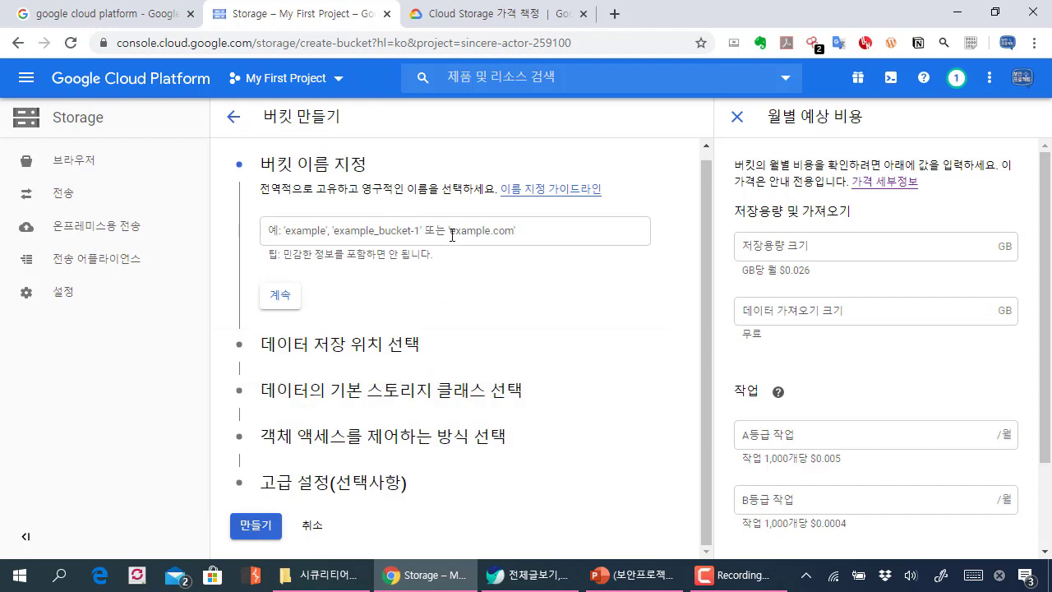
{"action": "left_click", "coordinate": [451, 235]}
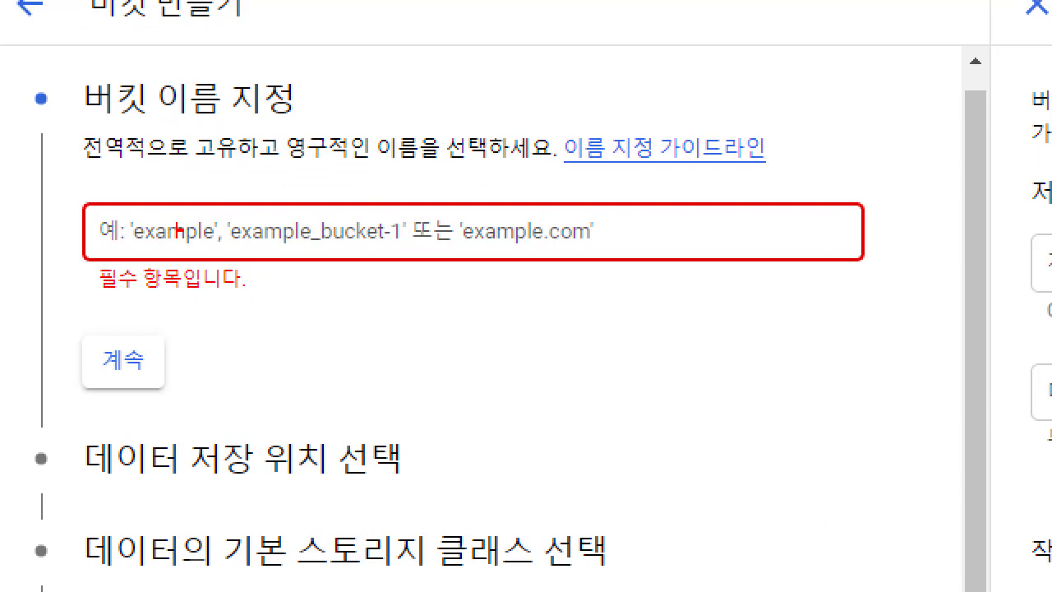
{"action": "left_click_drag", "start_coordinate": [252, 212], "coordinate": [529, 246]}
{"action": "key", "text": "Escape"}
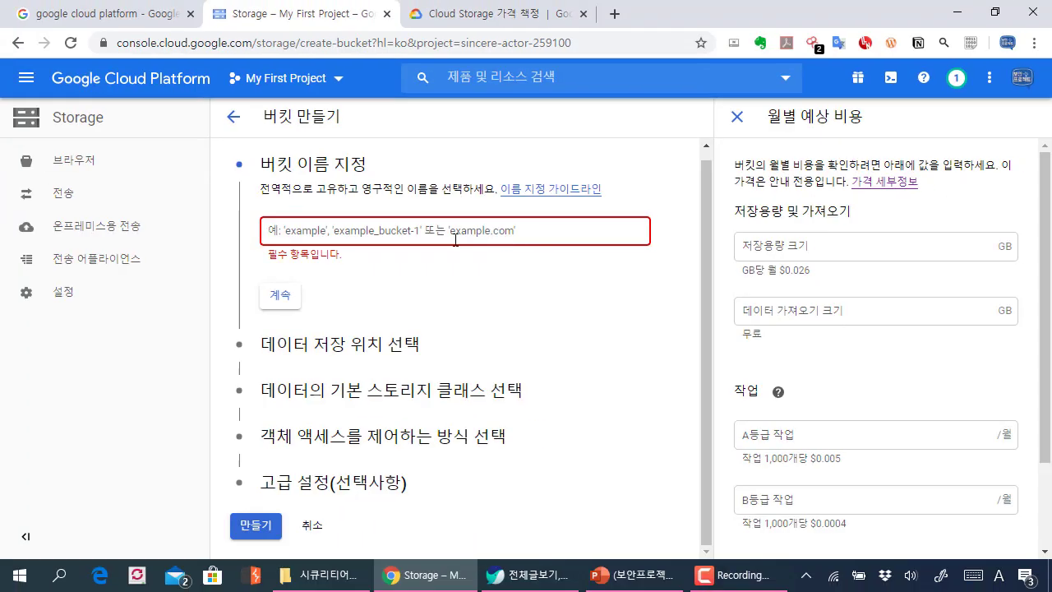
{"action": "type", "text": "biab"}
{"action": "key", "text": "BackSpace"}
{"action": "key", "text": "BackSpace"}
{"action": "key", "text": "BackSpace"}
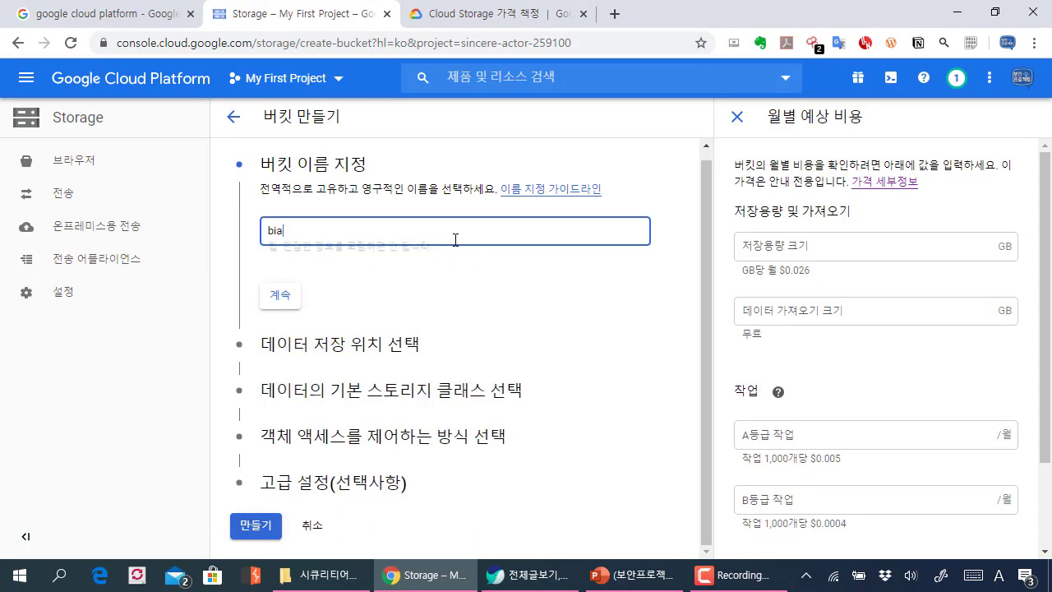
{"action": "type", "text": "oanp"}
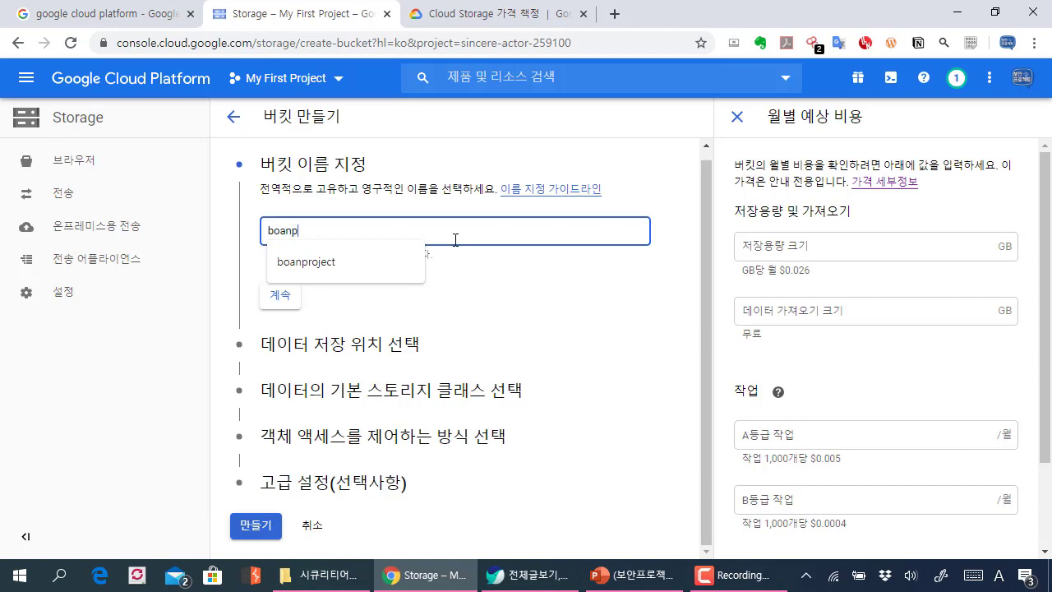
{"action": "type", "text": "roject-bucke"}
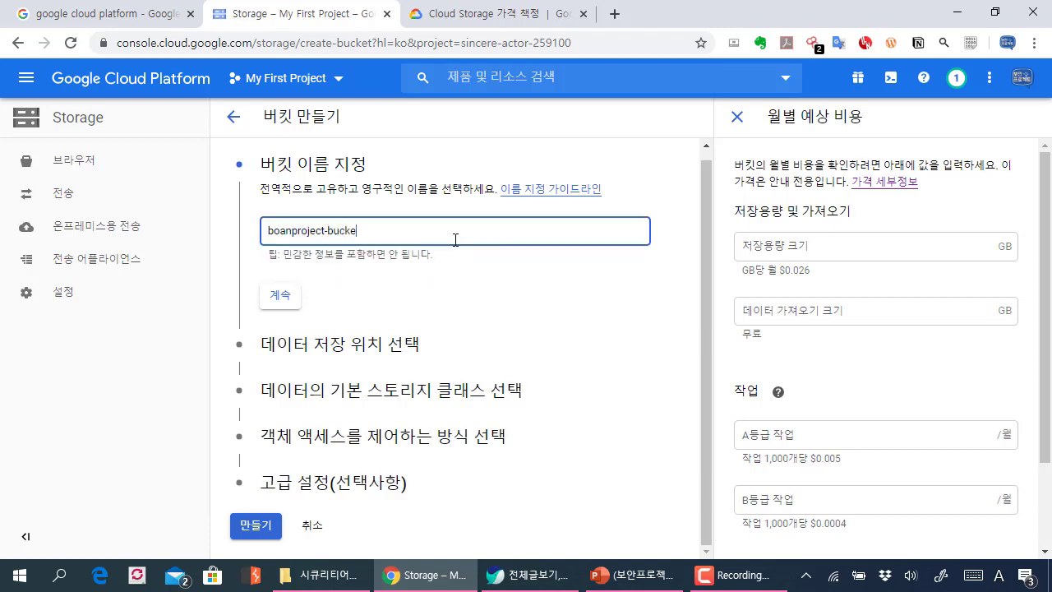
{"action": "type", "text": "01"}
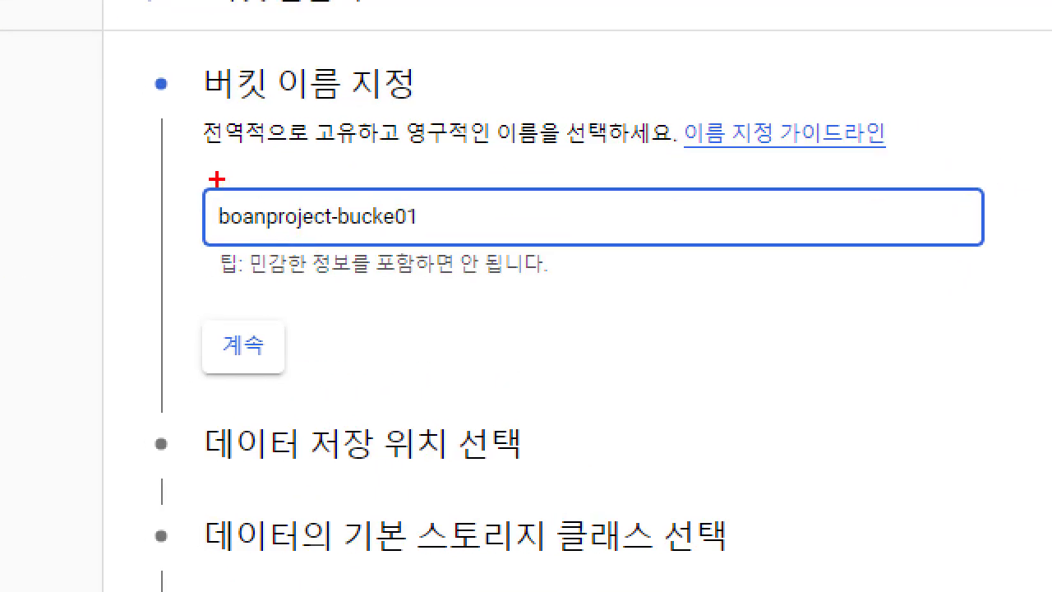
{"action": "mouse_move", "coordinate": [252, 211]}
{"action": "left_mouse_down"}
{"action": "mouse_move", "coordinate": [409, 259]}
{"action": "mouse_move", "coordinate": [405, 248]}
{"action": "left_mouse_up"}
{"action": "left_click_drag", "start_coordinate": [511, 205], "coordinate": [527, 204]}
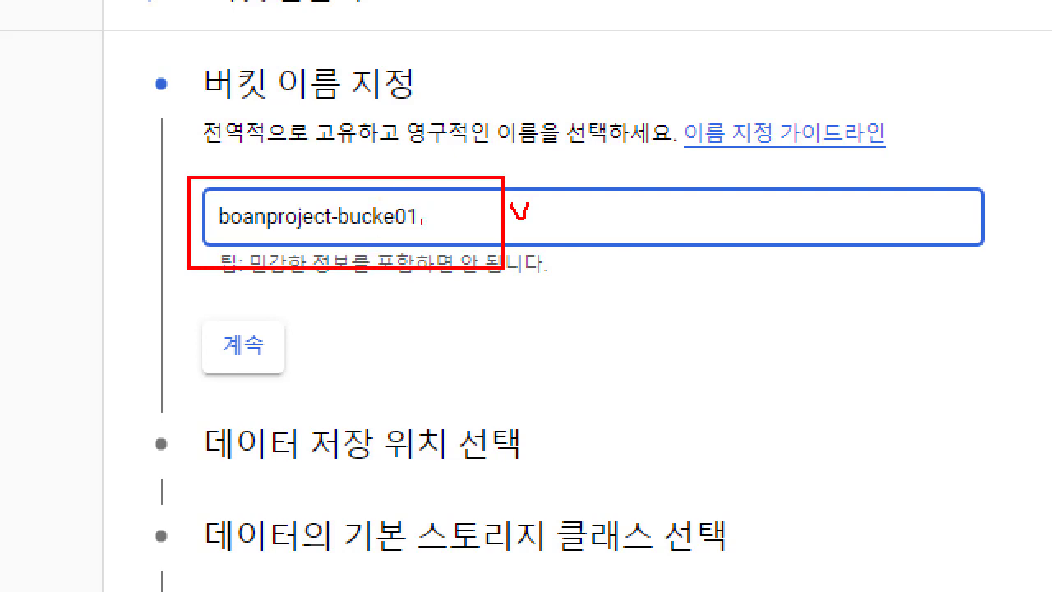
{"action": "left_click_drag", "start_coordinate": [439, 224], "coordinate": [127, 226]}
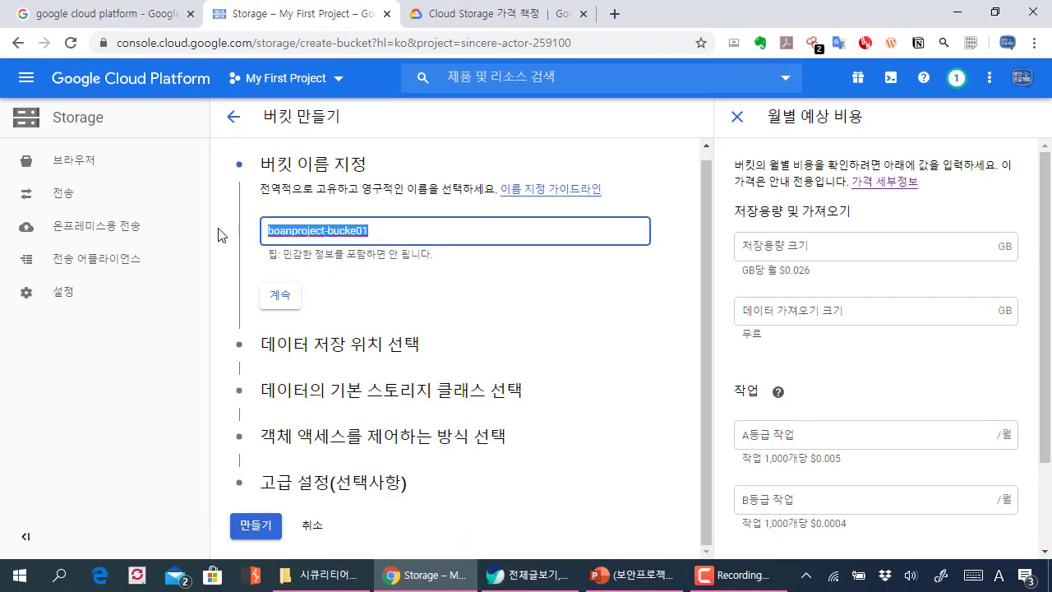
{"action": "left_click", "coordinate": [280, 296]}
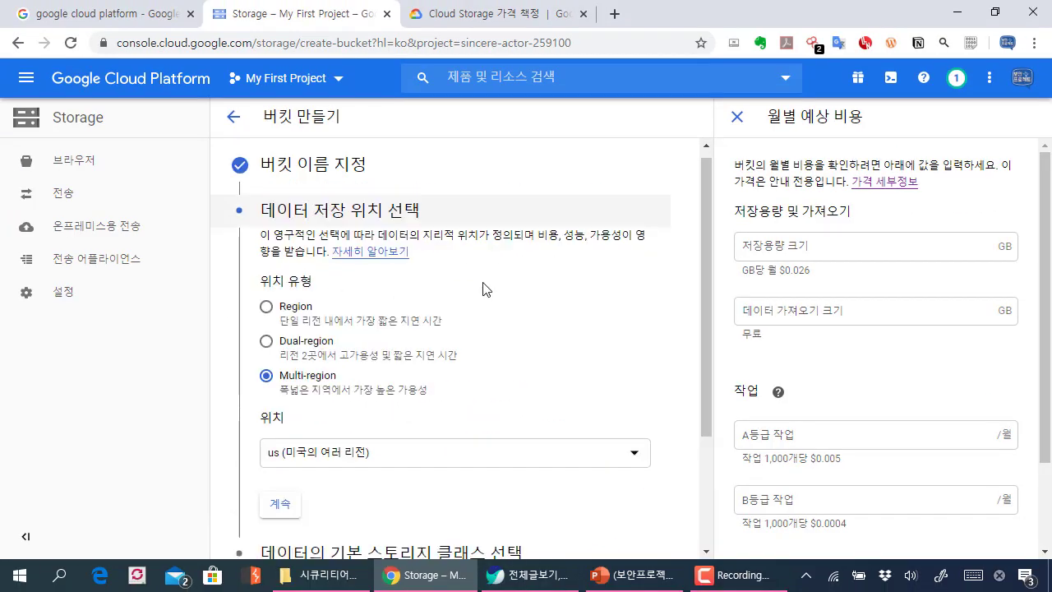
- Accept the Multi-region location type with location us and continue to the storage class settings
{"action": "scroll", "coordinate": [479, 285], "scroll_direction": "down", "scroll_amount": 1}
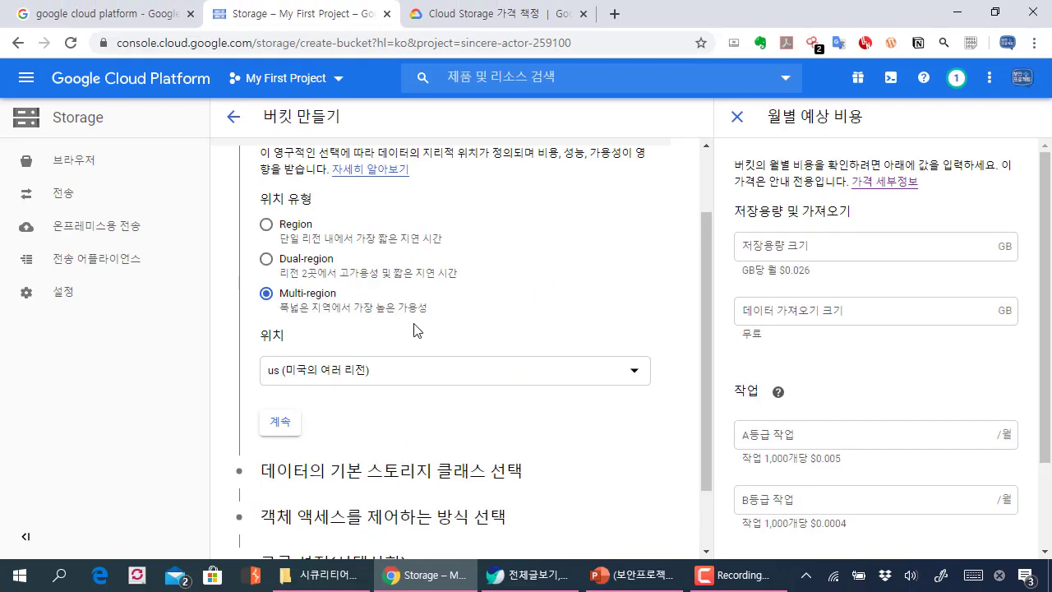
{"action": "scroll", "coordinate": [419, 312], "scroll_direction": "down", "scroll_amount": 1}
{"action": "scroll", "coordinate": [357, 298], "scroll_direction": "up", "scroll_amount": 1}
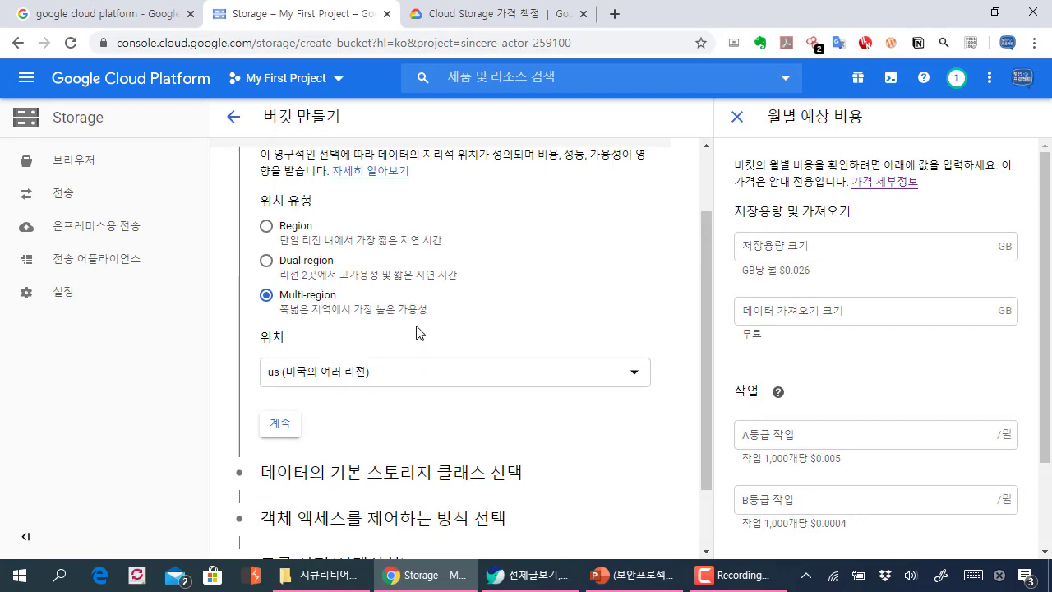
{"action": "scroll", "coordinate": [340, 317], "scroll_direction": "down", "scroll_amount": 1}
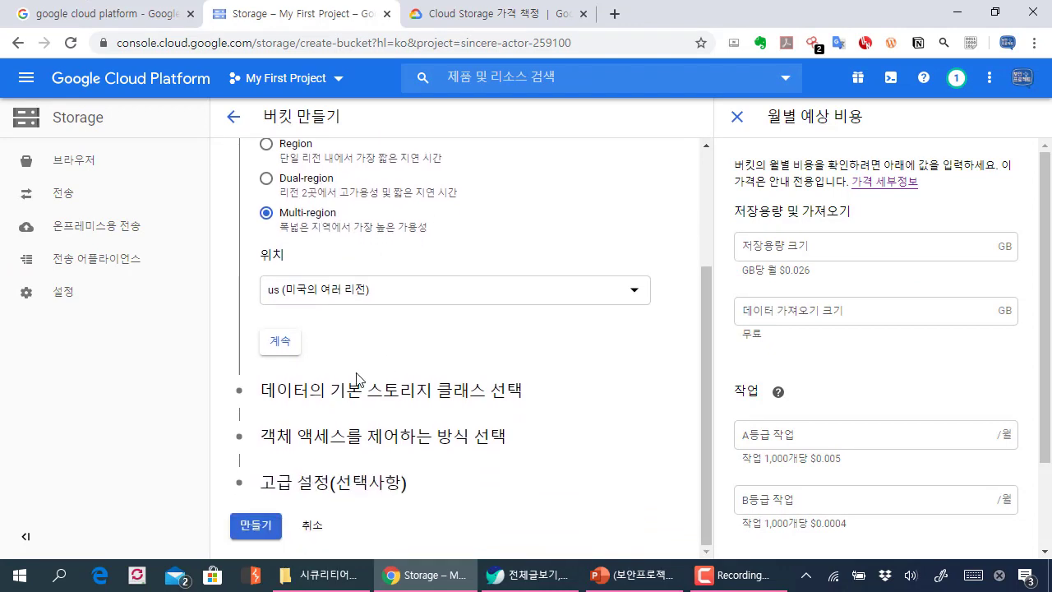
{"action": "left_click", "coordinate": [289, 344]}
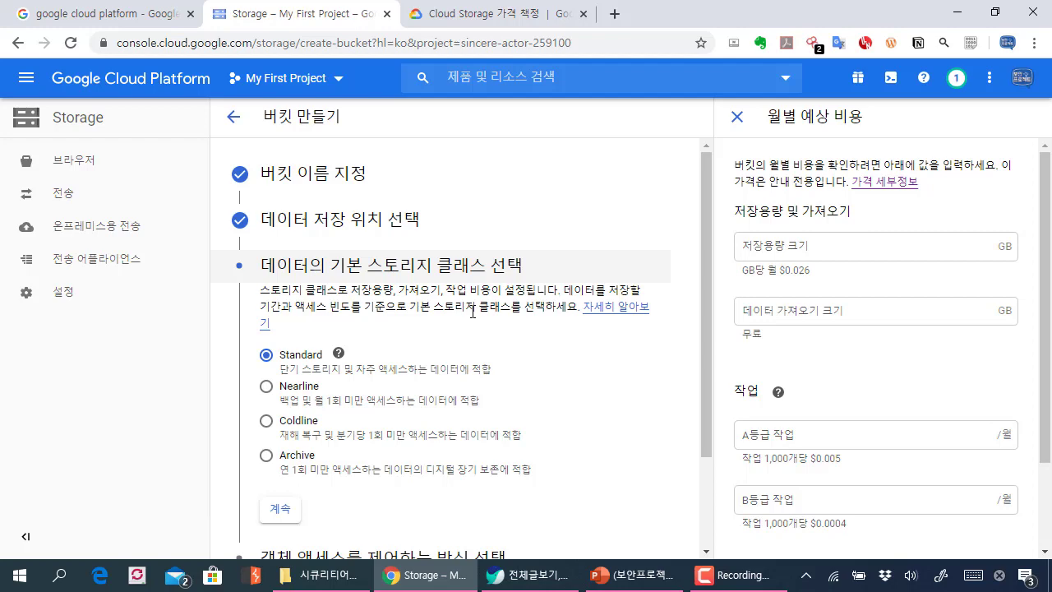
- Accept Standard as the bucket's default storage class and continue to the access control settings
{"action": "scroll", "coordinate": [474, 366], "scroll_direction": "down", "scroll_amount": 1}
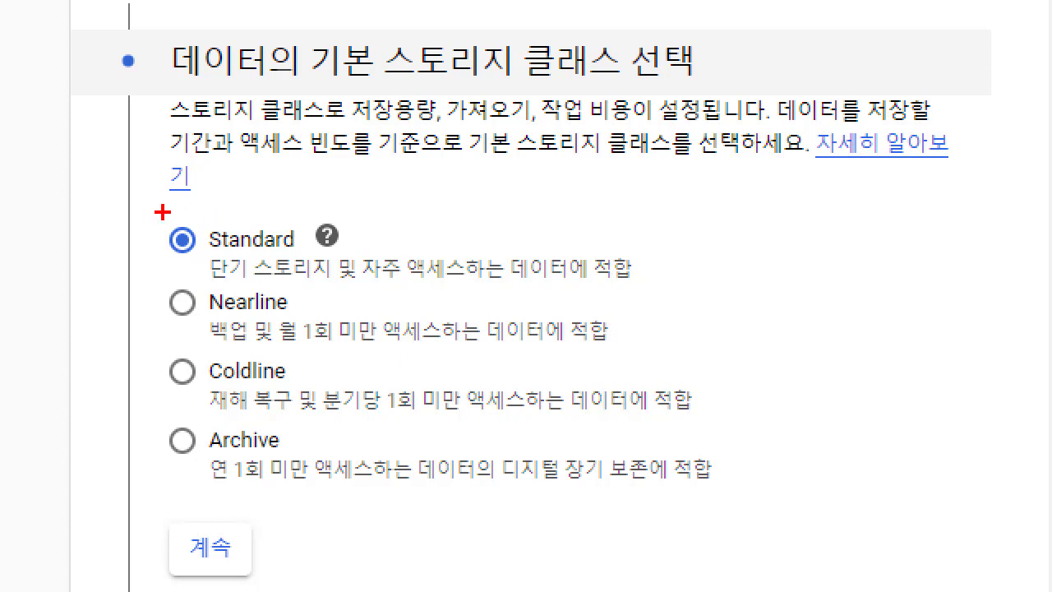
{"action": "left_click_drag", "start_coordinate": [159, 211], "coordinate": [687, 300]}
{"action": "left_click_drag", "start_coordinate": [720, 237], "coordinate": [749, 233]}
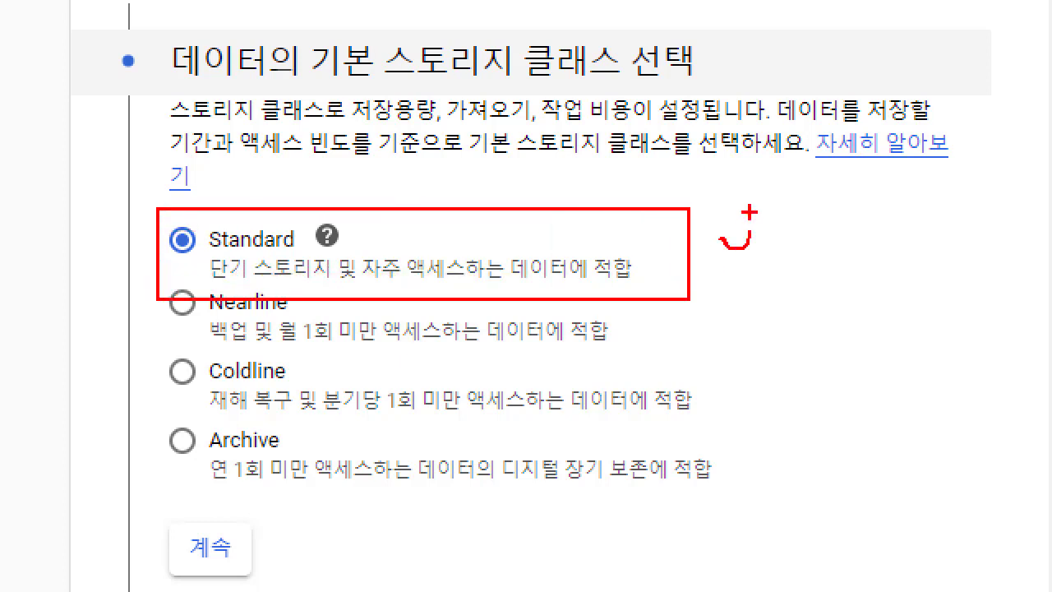
{"action": "scroll", "coordinate": [336, 312], "scroll_direction": "up", "scroll_amount": 1}
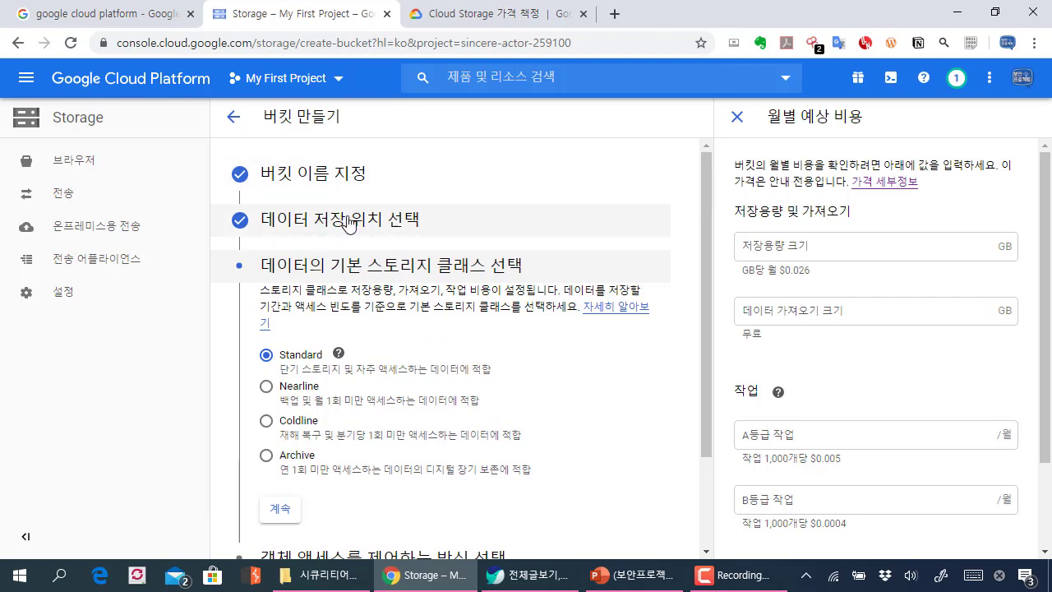
{"action": "scroll", "coordinate": [353, 230], "scroll_direction": "down", "scroll_amount": 1}
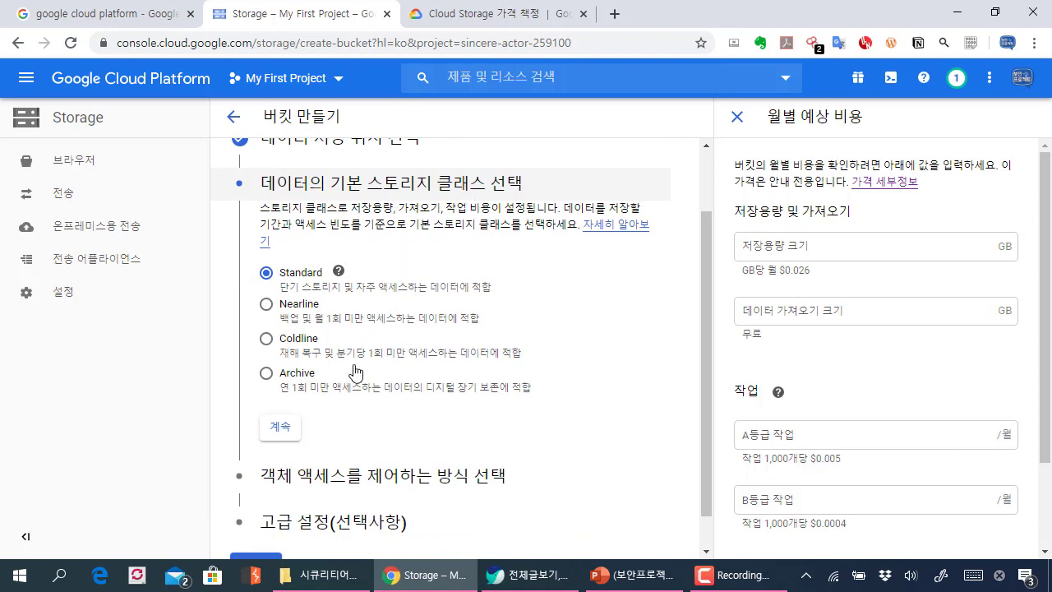
{"action": "left_click", "coordinate": [467, 465]}
{"action": "key", "text": "ctrl+plus"}
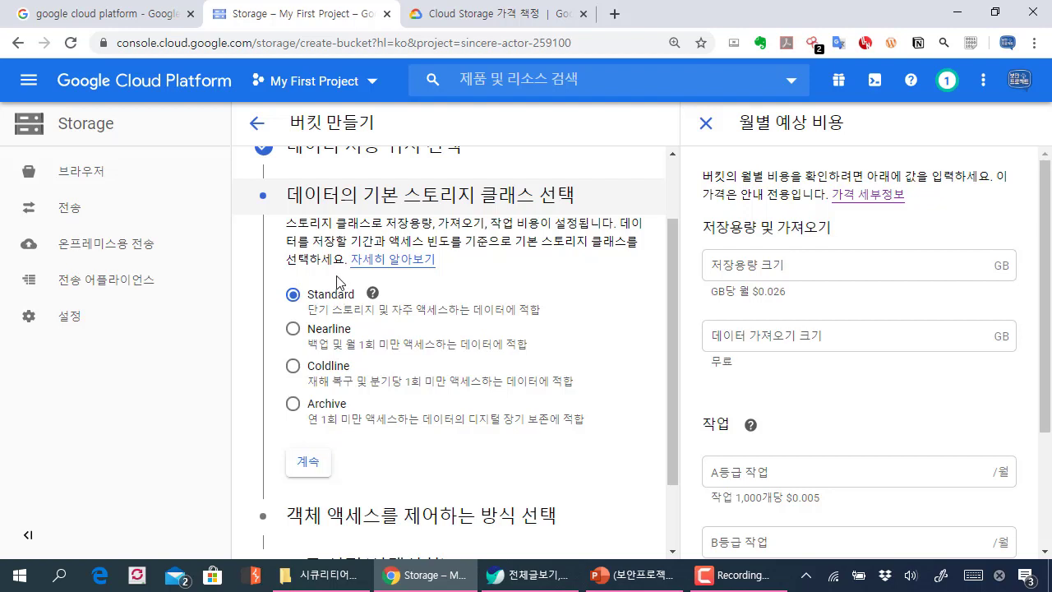
{"action": "left_click", "coordinate": [308, 462]}
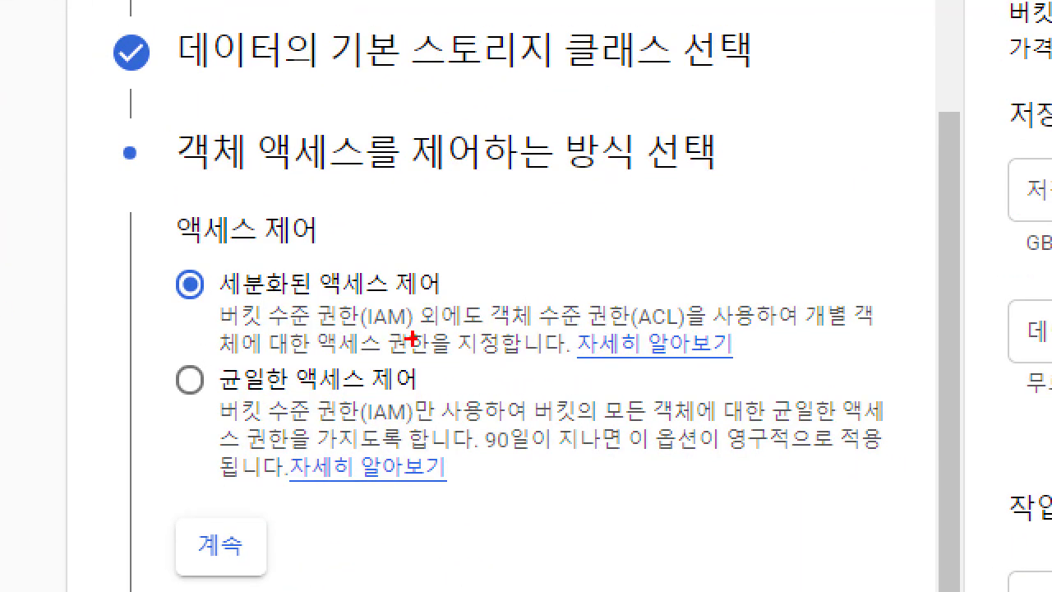
- Accept fine-grained access control (세분화된 액세스 제어) for the bucket's objects and continue to the advanced settings
{"action": "mouse_move", "coordinate": [411, 336]}
{"action": "left_mouse_down"}
{"action": "mouse_move", "coordinate": [374, 344]}
{"action": "mouse_move", "coordinate": [423, 322]}
{"action": "left_mouse_up"}
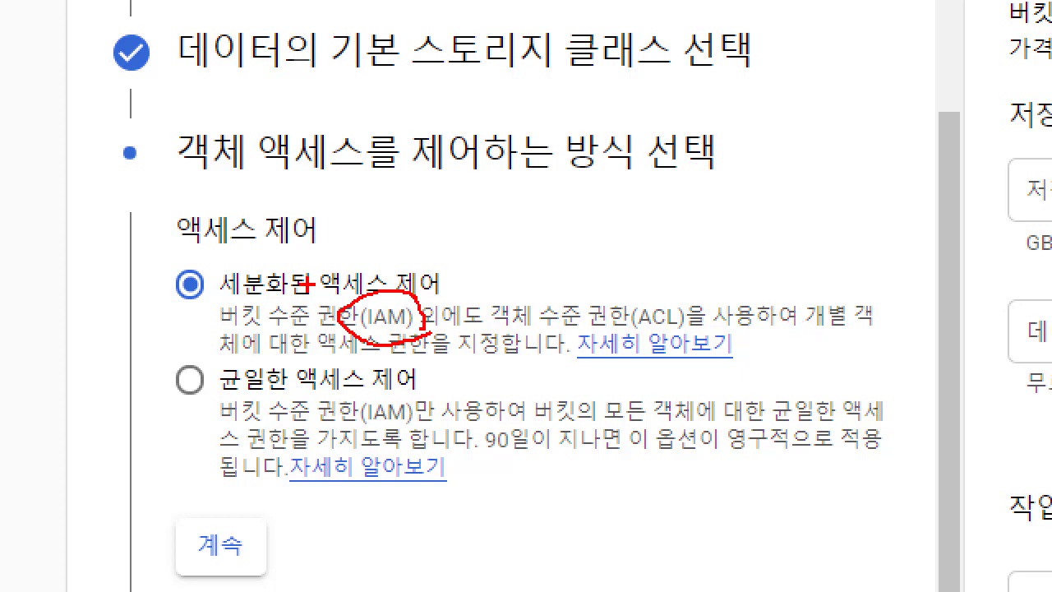
{"action": "key", "text": "Escape"}
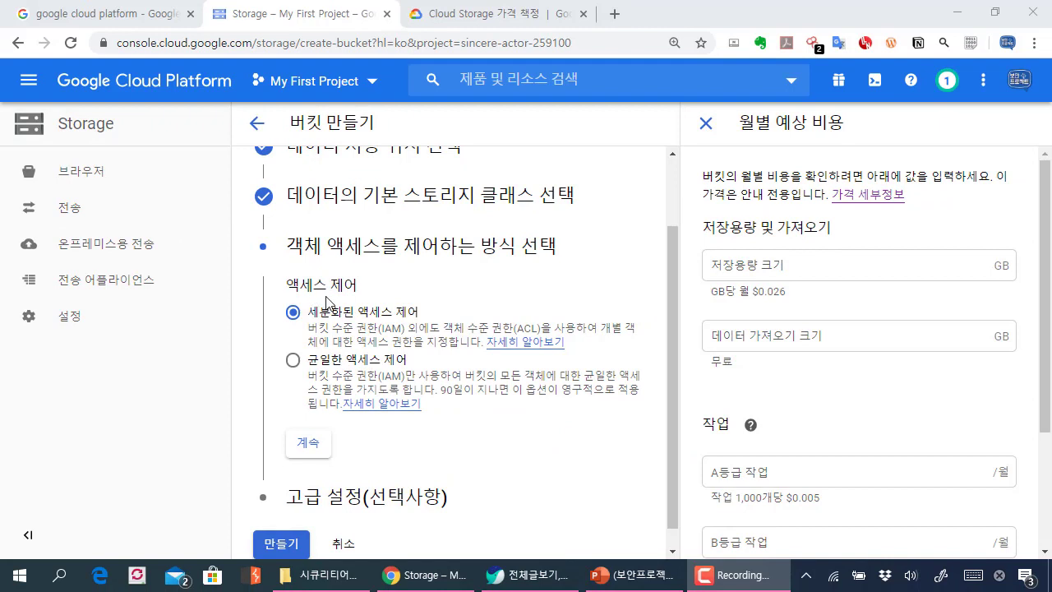
{"action": "scroll", "coordinate": [328, 320], "scroll_direction": "down", "scroll_amount": 1}
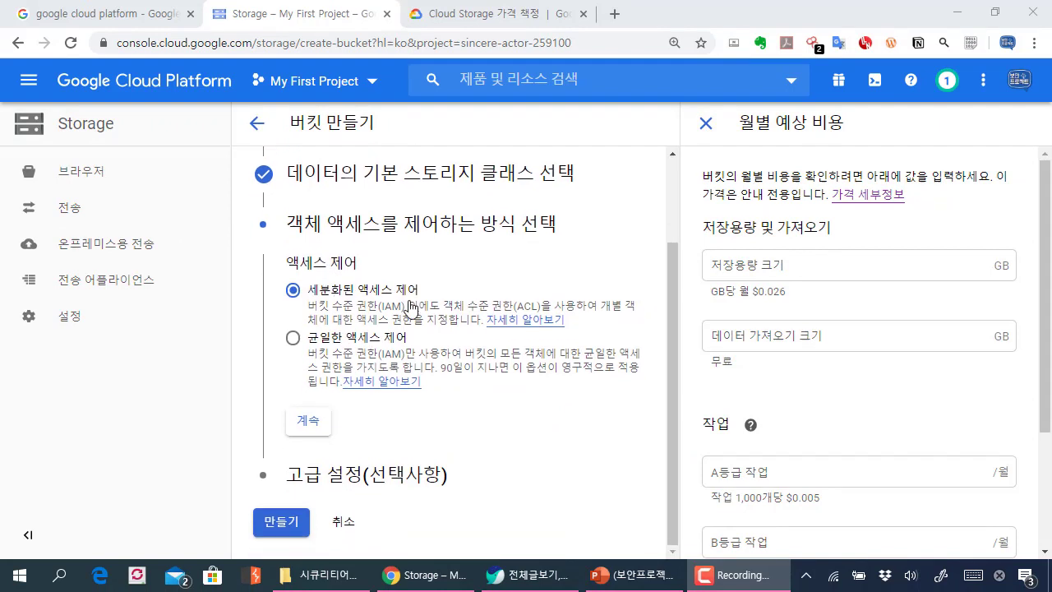
{"action": "left_click", "coordinate": [323, 423]}
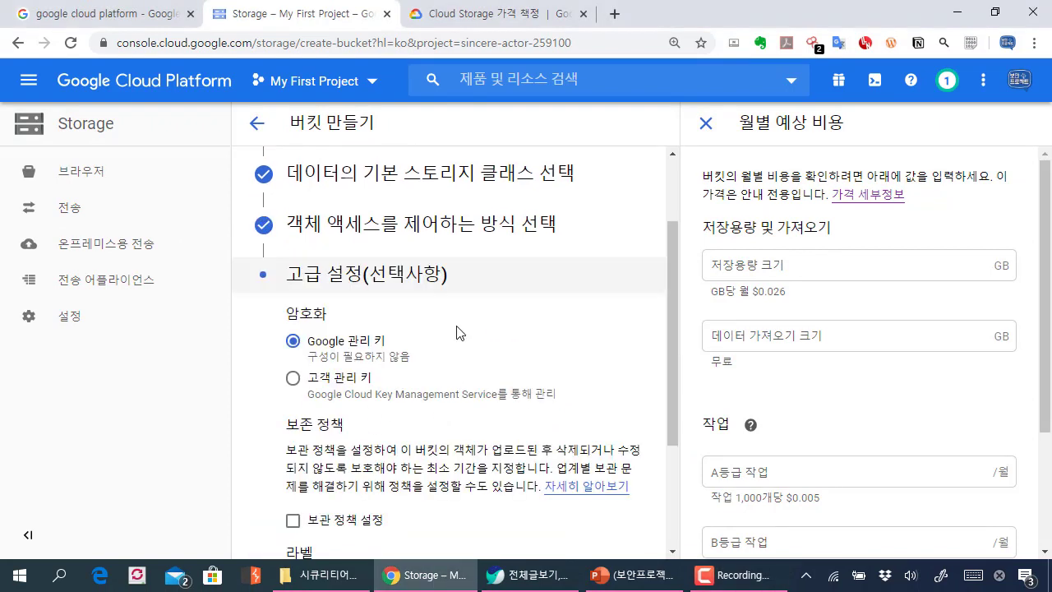
- Review the bucket's encryption, retention policy and label options, plus the monthly cost estimate
{"action": "scroll", "coordinate": [455, 337], "scroll_direction": "down", "scroll_amount": 2}
{"action": "scroll", "coordinate": [444, 353], "scroll_direction": "up", "scroll_amount": 2}
{"action": "scroll", "coordinate": [437, 368], "scroll_direction": "down", "scroll_amount": 1}
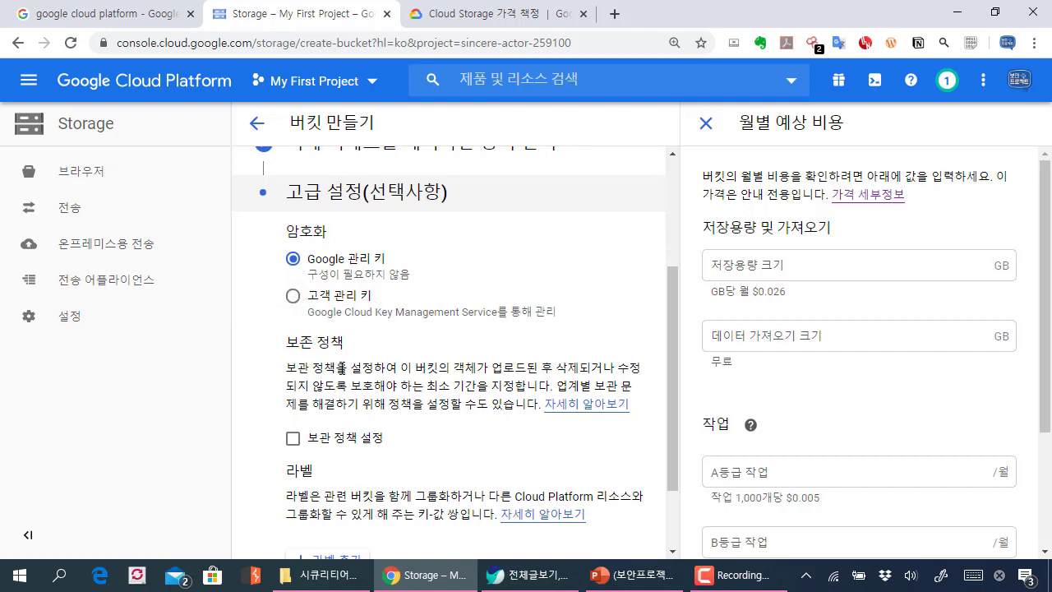
{"action": "scroll", "coordinate": [342, 369], "scroll_direction": "down", "scroll_amount": 1}
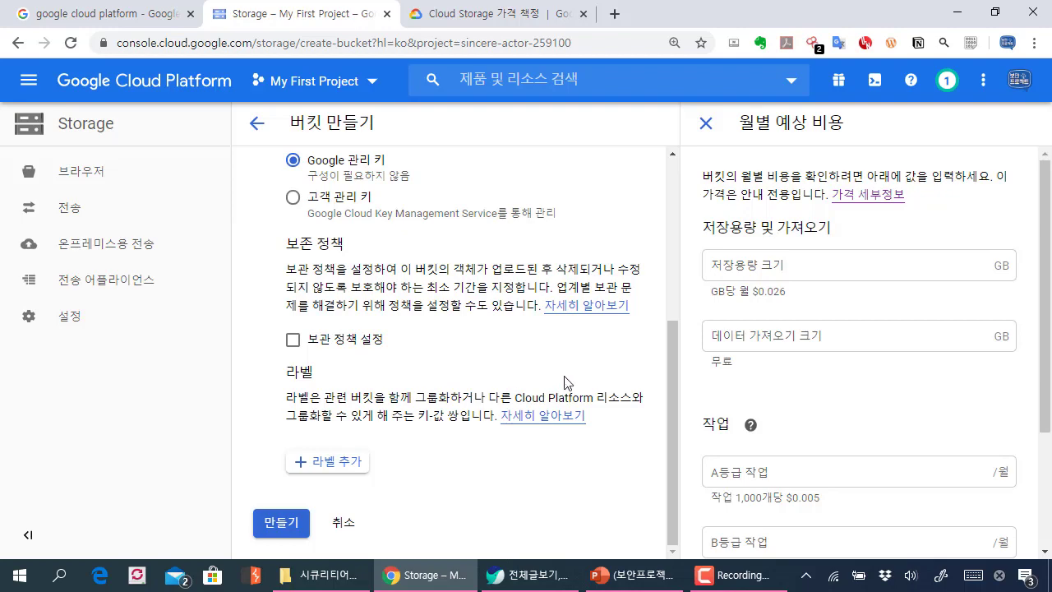
{"action": "left_click", "coordinate": [749, 276]}
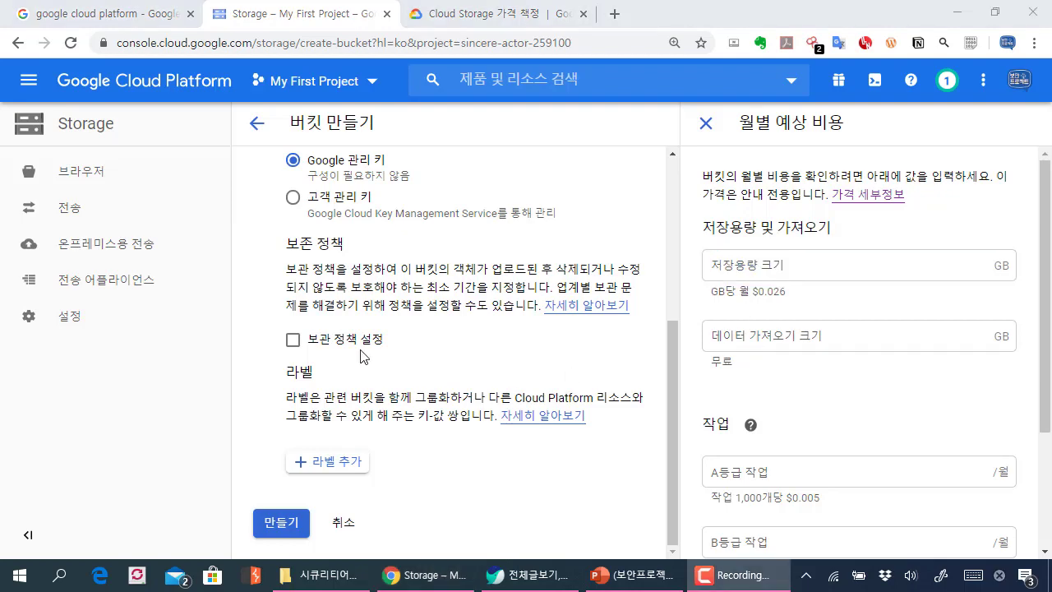
{"action": "scroll", "coordinate": [362, 353], "scroll_direction": "up", "scroll_amount": 3}
{"action": "scroll", "coordinate": [360, 357], "scroll_direction": "down", "scroll_amount": 4}
{"action": "scroll", "coordinate": [813, 333], "scroll_direction": "down", "scroll_amount": 2}
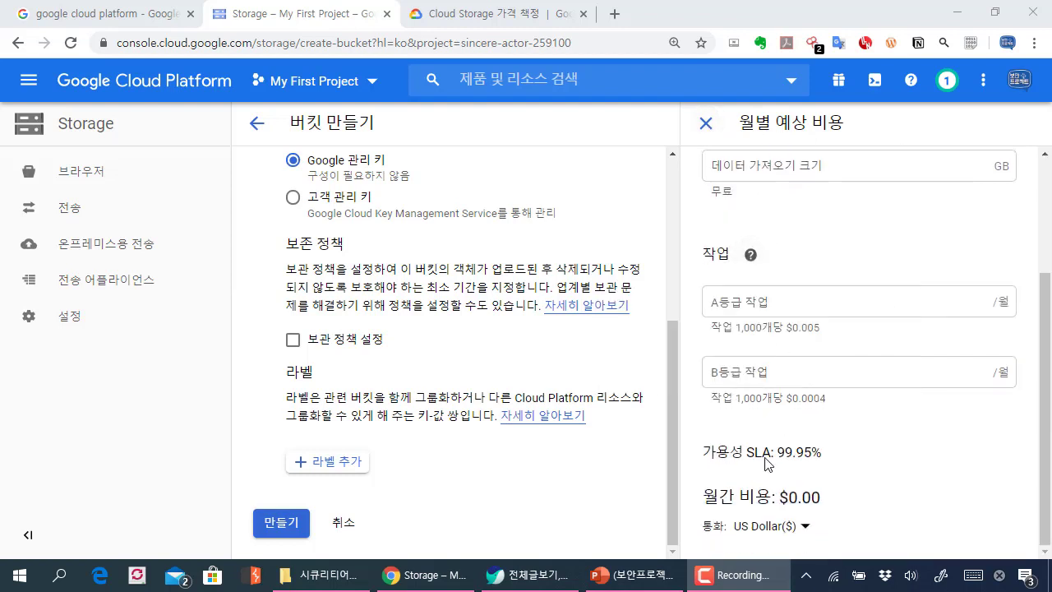
{"action": "scroll", "coordinate": [776, 234], "scroll_direction": "up", "scroll_amount": 2}
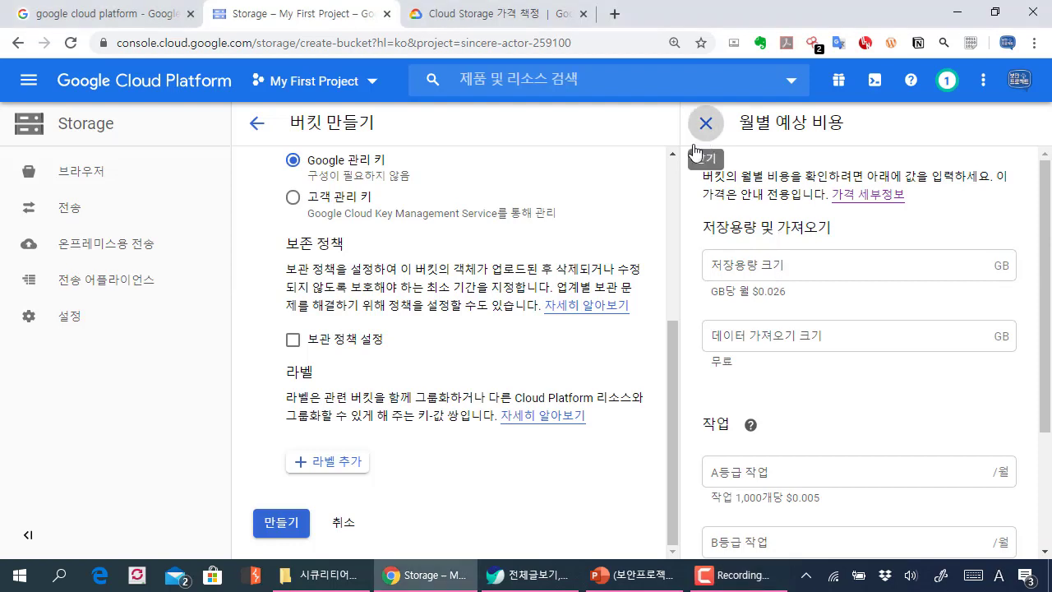
- Close the monthly cost estimate and create the bucket with the Google-managed key and no retention policy
{"action": "left_click", "coordinate": [704, 121]}
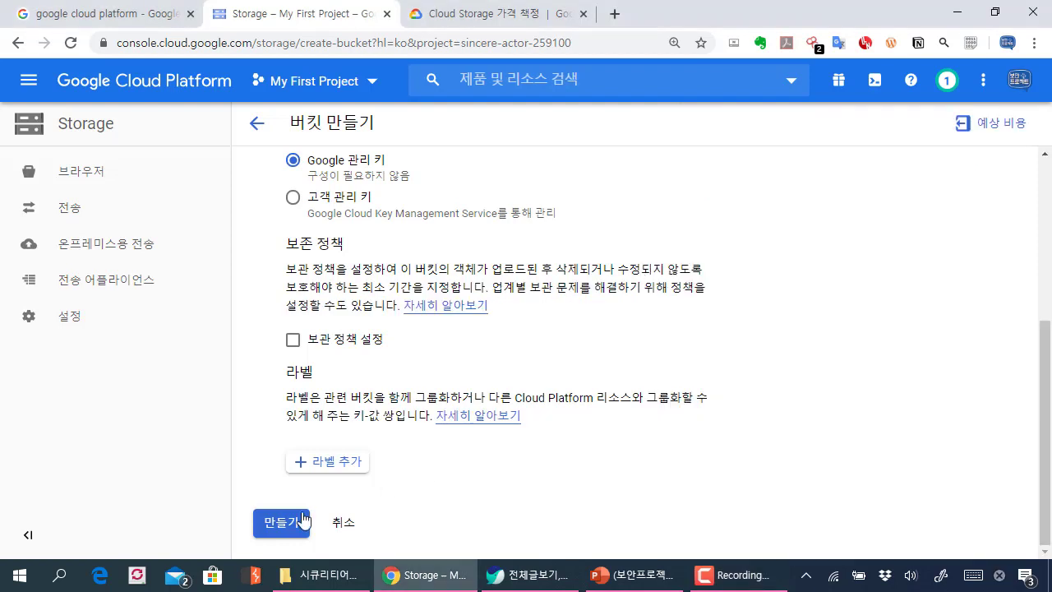
{"action": "left_click", "coordinate": [276, 521]}
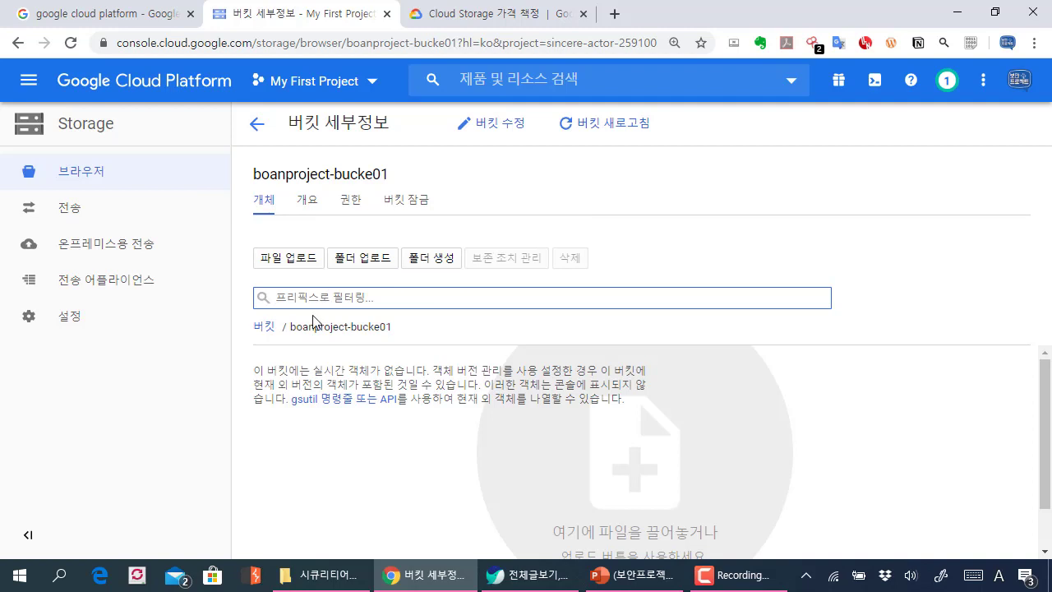
- Upload the text file 구글클라우드.txt from the desktop to the boanproject-bucke01 bucket
{"action": "key", "text": "ctrl+plus"}
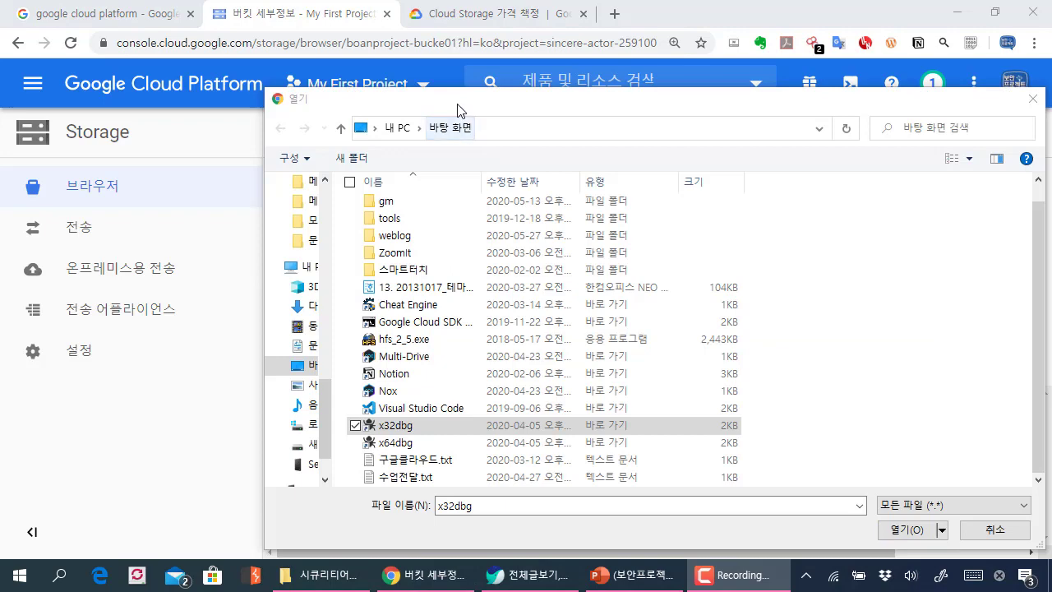
{"action": "left_click_drag", "start_coordinate": [457, 106], "coordinate": [243, 60]}
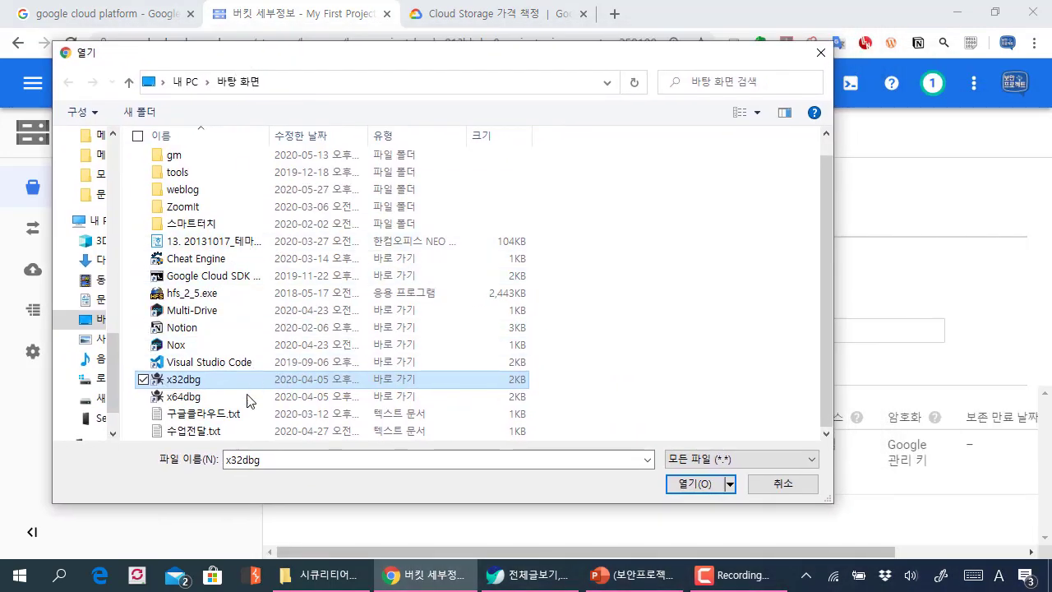
{"action": "left_click", "coordinate": [236, 418]}
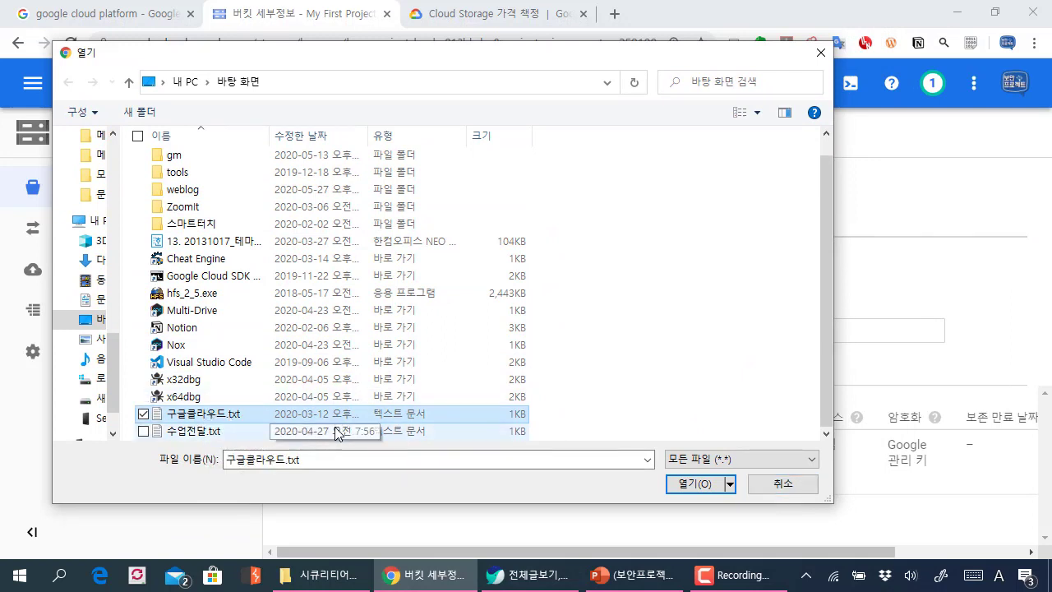
{"action": "left_click", "coordinate": [784, 485]}
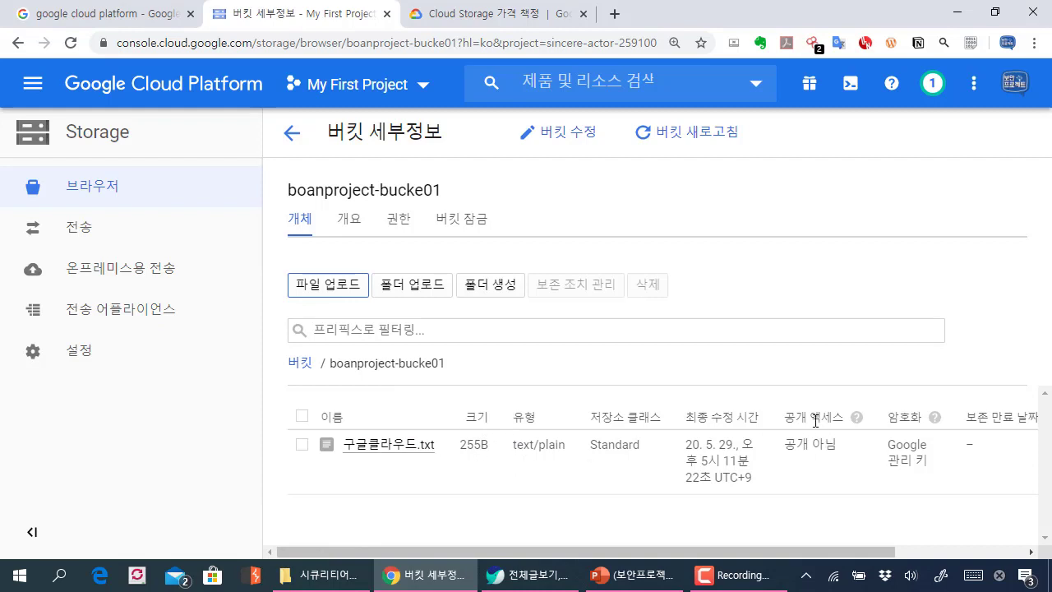
- Examine the uploaded file's details in the object list, particularly its public access (공개 액세스) setting
{"action": "scroll", "coordinate": [953, 538], "scroll_direction": "right", "scroll_amount": 3}
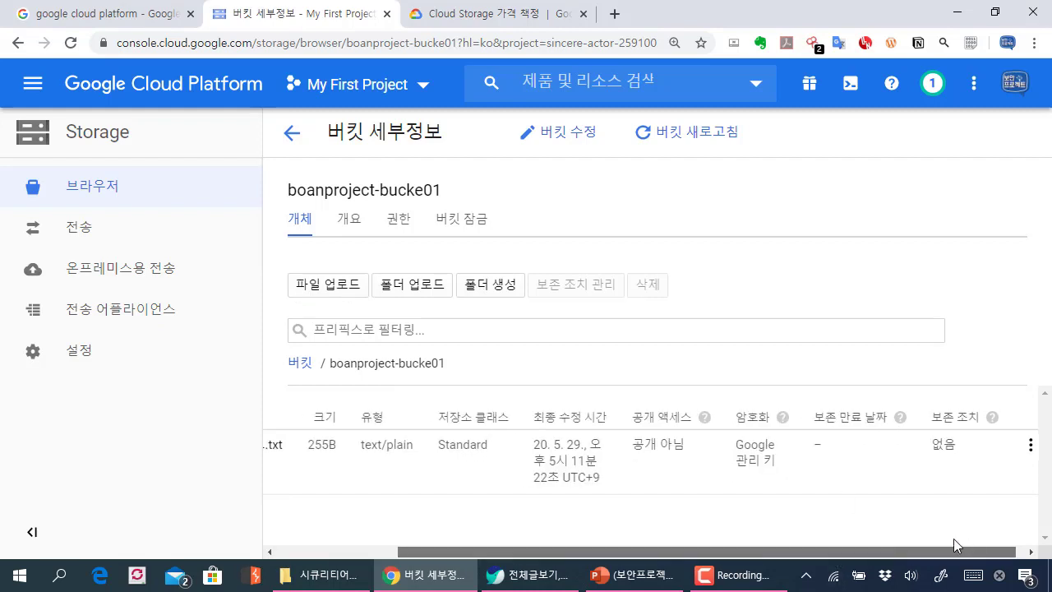
{"action": "key", "text": "ctrl+minus"}
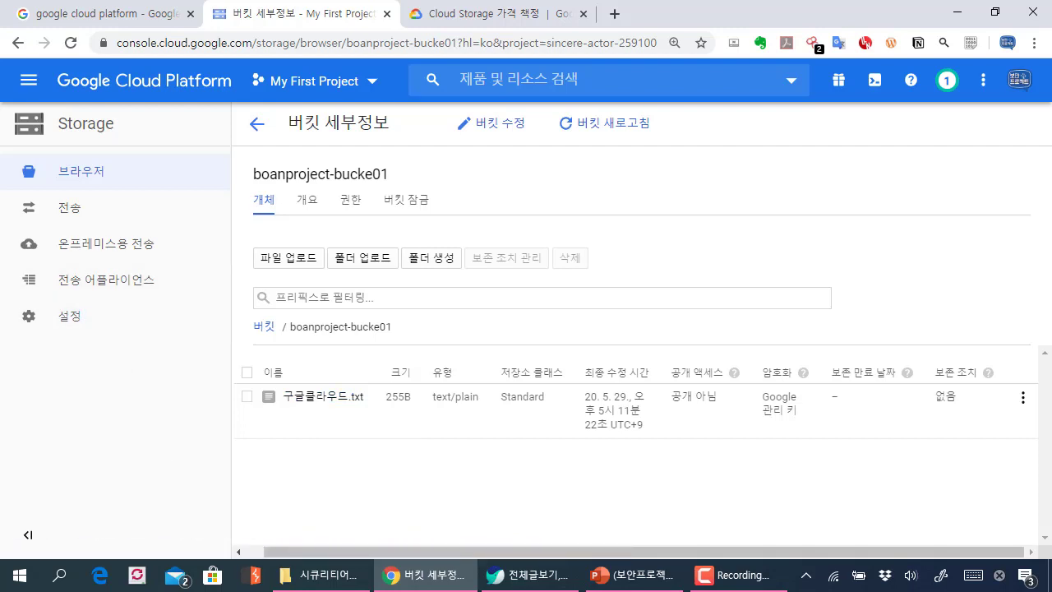
{"action": "left_click", "coordinate": [784, 448]}
{"action": "mouse_move", "coordinate": [751, 382]}
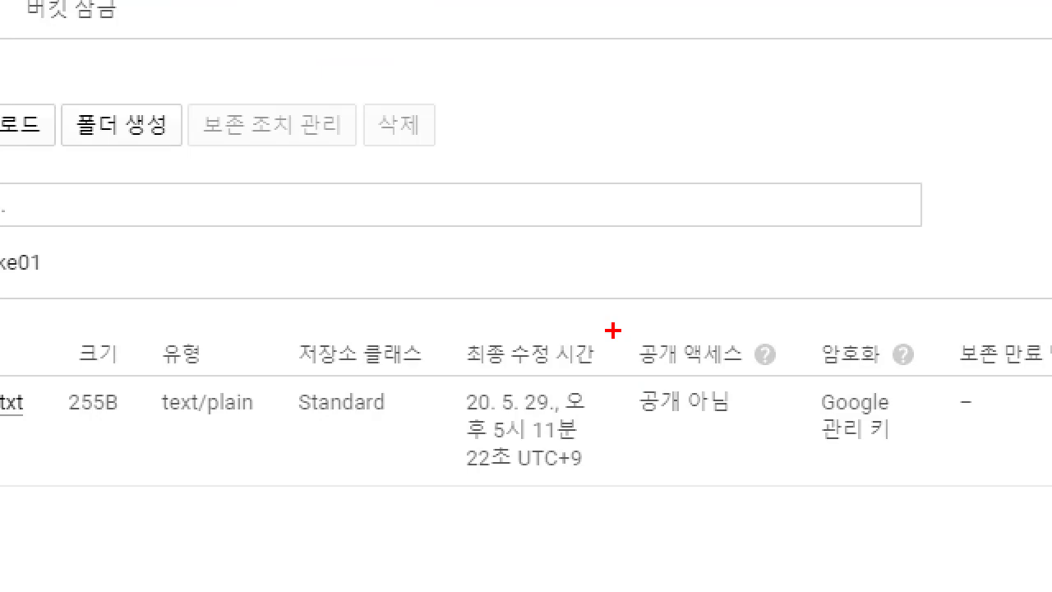
{"action": "left_click_drag", "start_coordinate": [675, 350], "coordinate": [793, 420]}
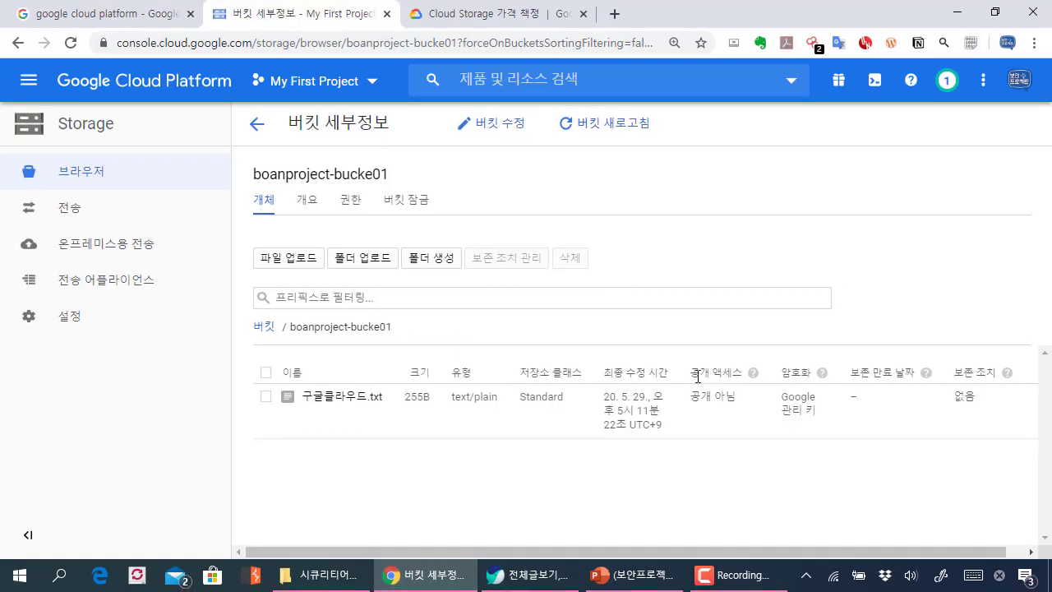
- Open the bucket's permissions (권한) and enter allUsers as a new member
{"action": "left_click", "coordinate": [351, 212]}
{"action": "scroll", "coordinate": [493, 288], "scroll_direction": "down", "scroll_amount": 1}
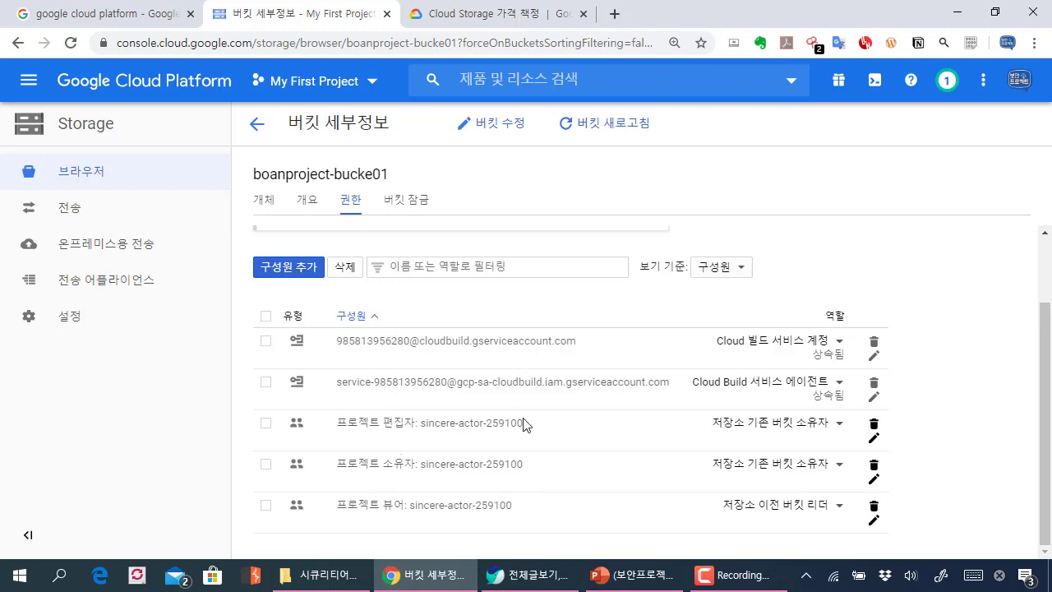
{"action": "left_click", "coordinate": [317, 274]}
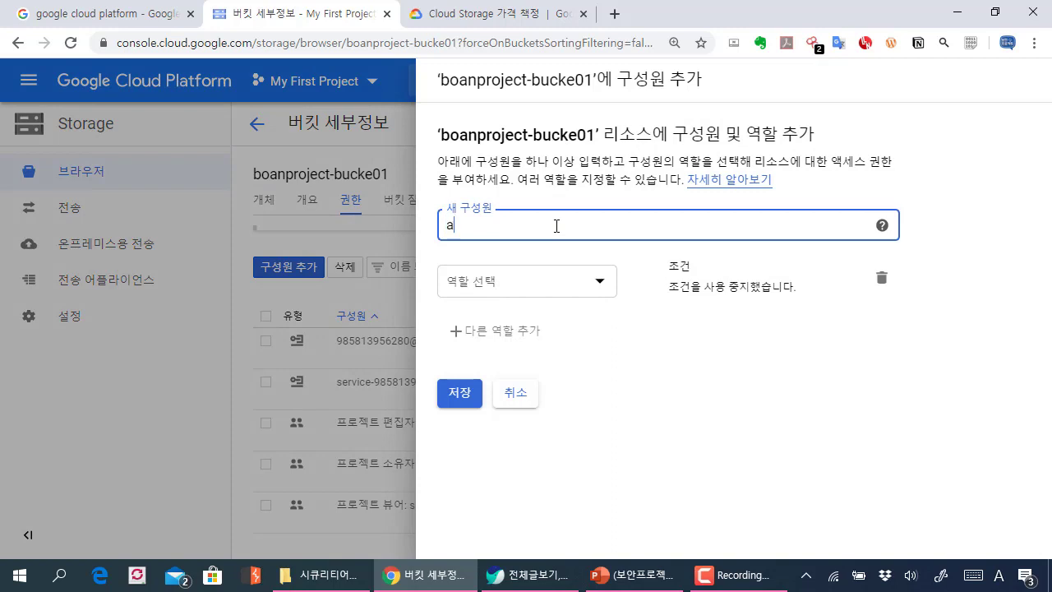
{"action": "type", "text": "akk"}
{"action": "key", "text": "BackSpace"}
{"action": "key", "text": "BackSpace"}
{"action": "type", "text": "ll"}
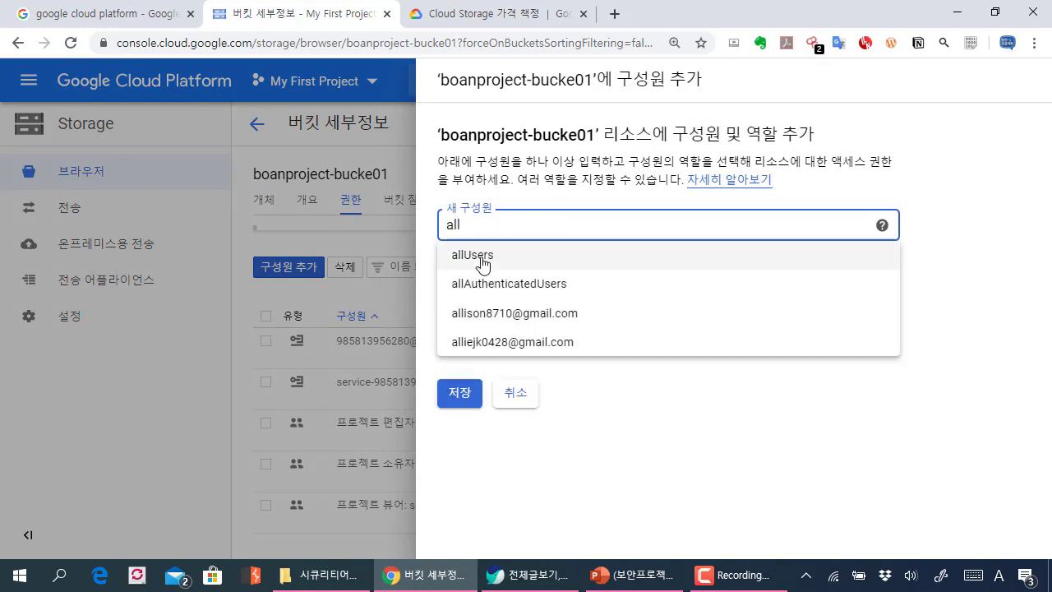
{"action": "left_click", "coordinate": [504, 261]}
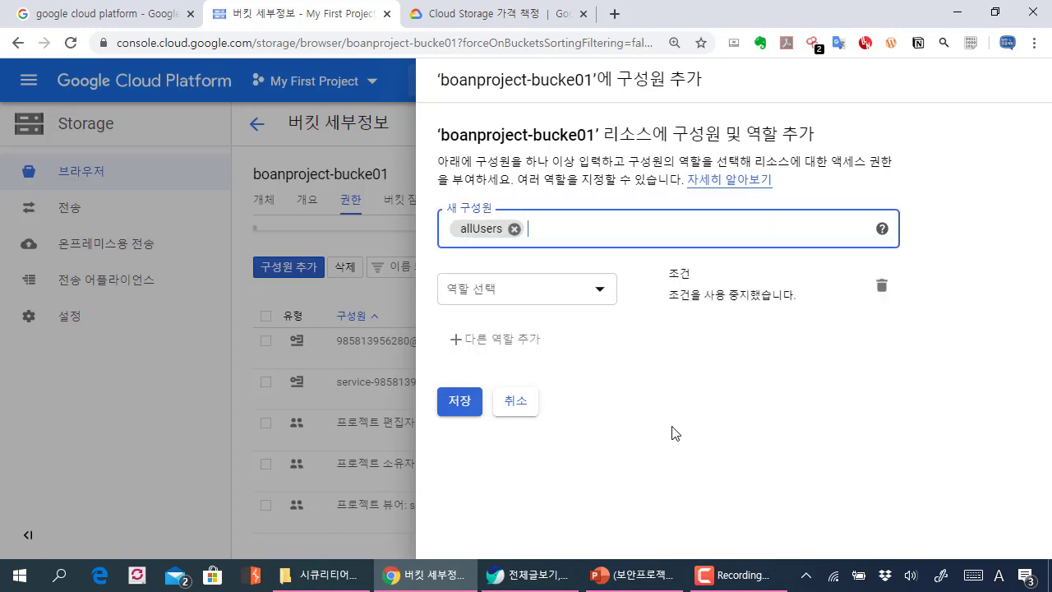
- Try to grant allUsers the service management role 클라우드 기능 서비스 에이전트 with public access allowed
{"action": "left_click", "coordinate": [600, 292]}
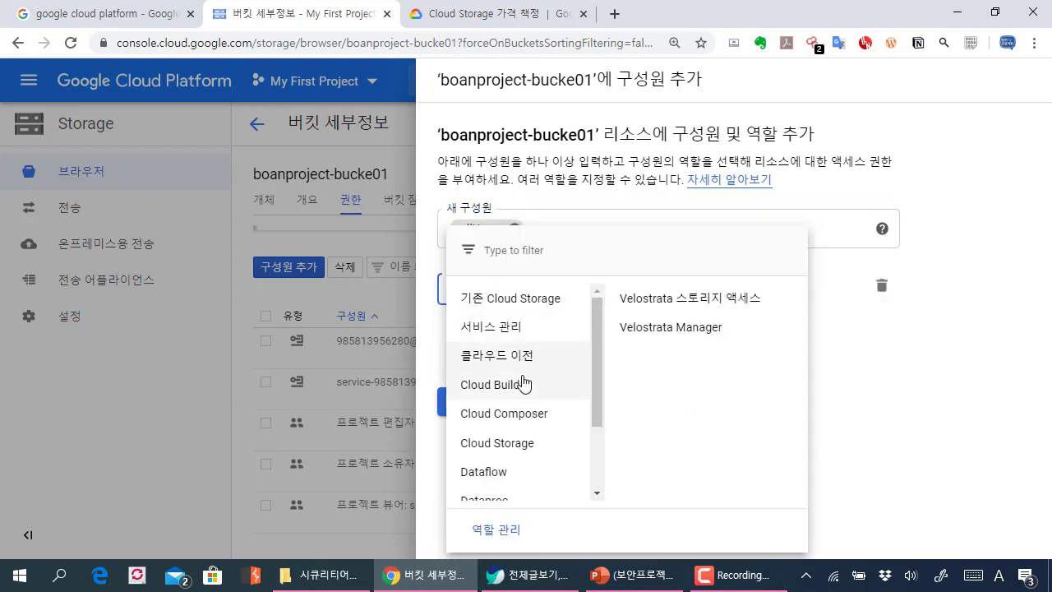
{"action": "mouse_move", "coordinate": [524, 383]}
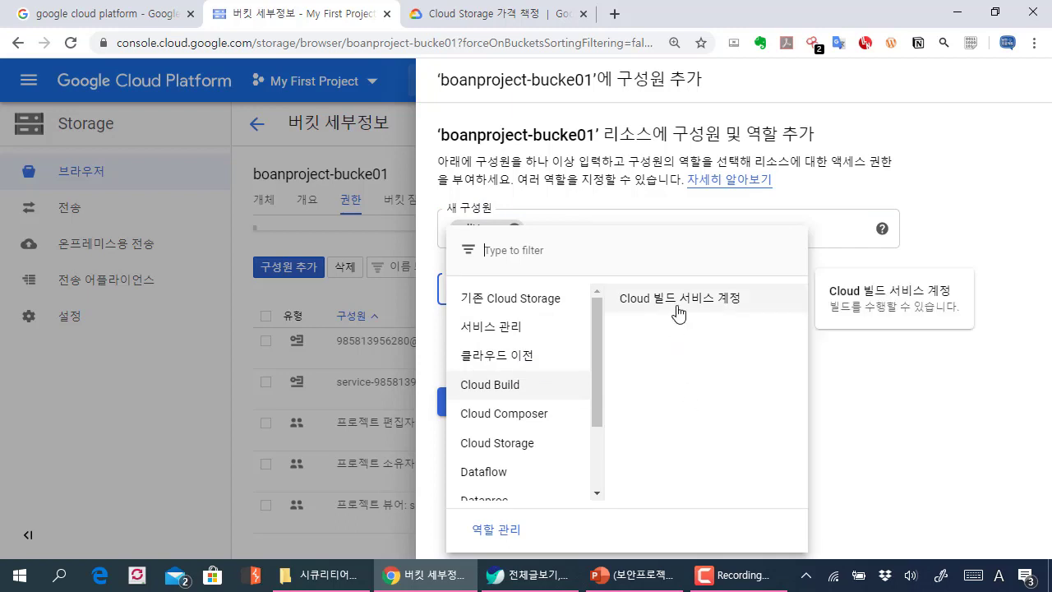
{"action": "mouse_move", "coordinate": [572, 331]}
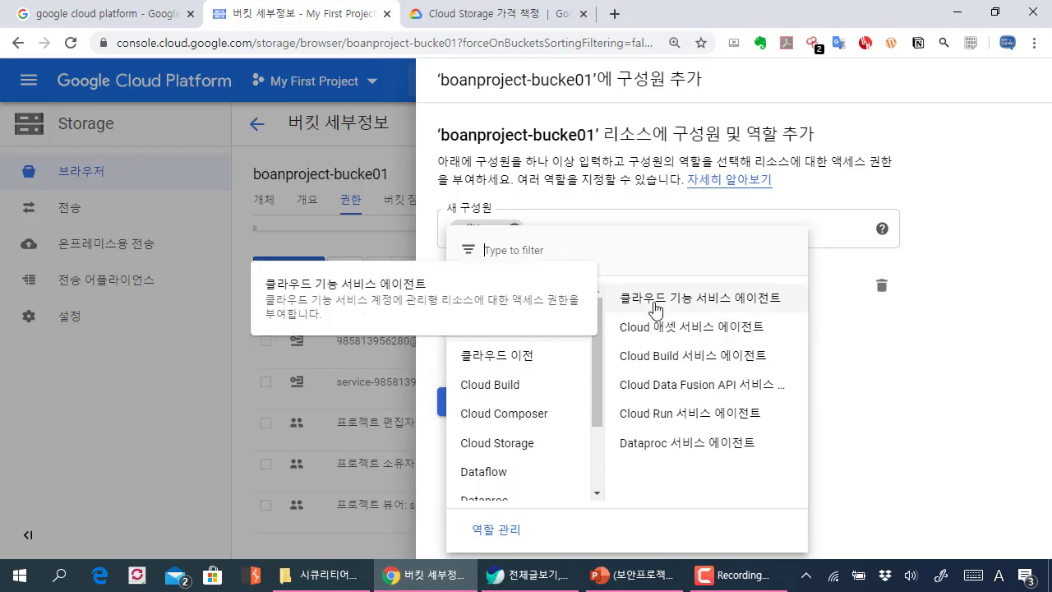
{"action": "left_click", "coordinate": [621, 300]}
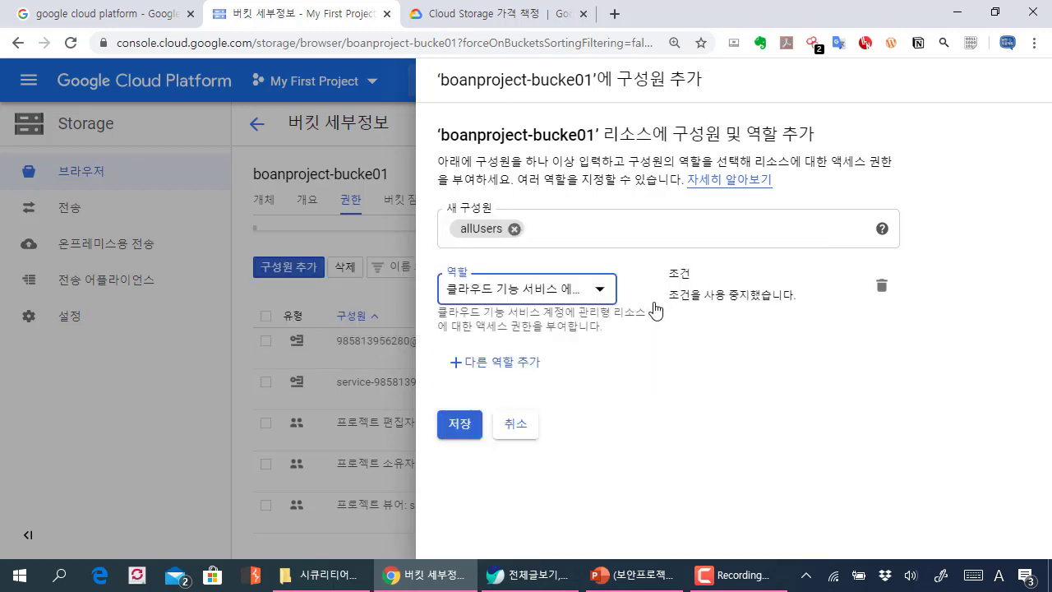
{"action": "left_click", "coordinate": [461, 426]}
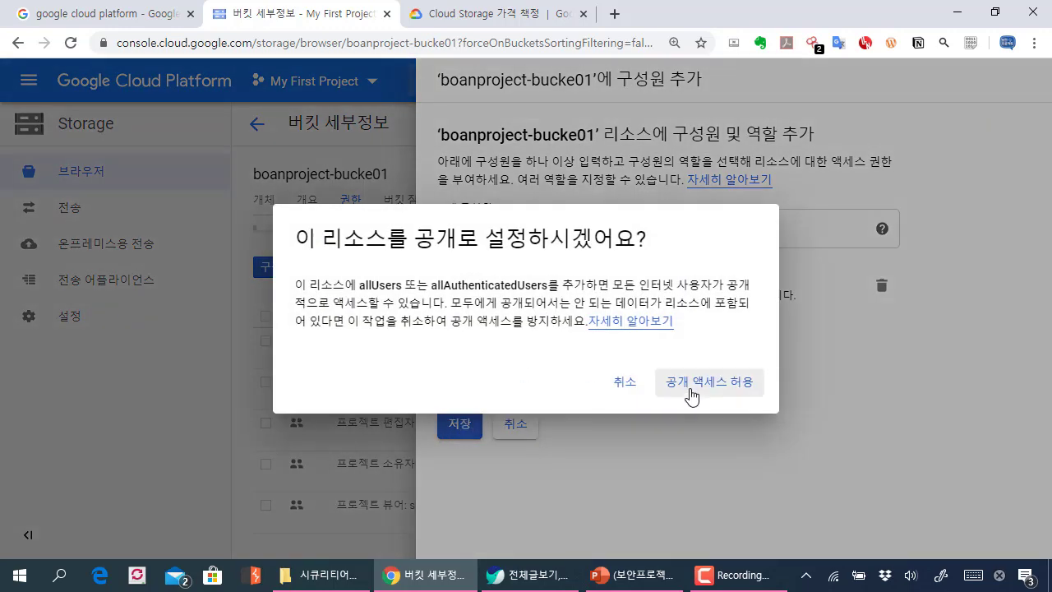
{"action": "left_click", "coordinate": [711, 387]}
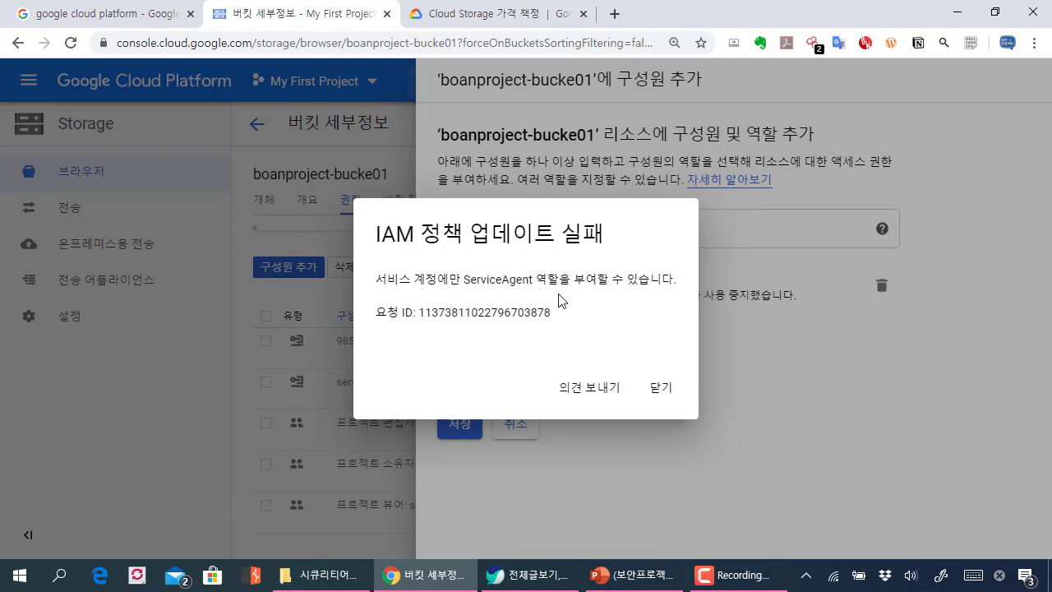
{"action": "left_click", "coordinate": [658, 387]}
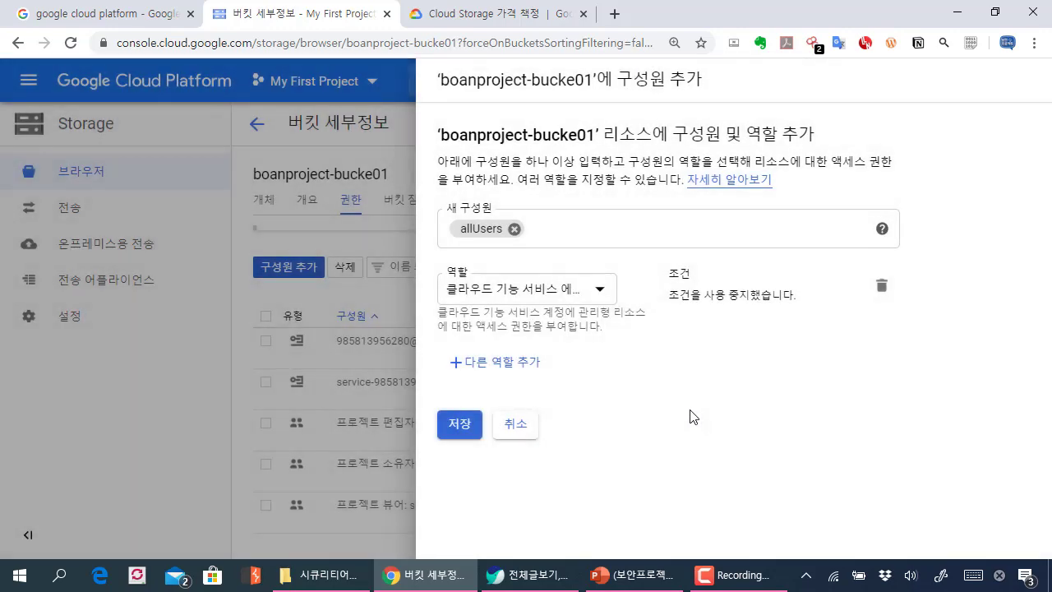
- Set the allUsers role to Cloud 빌드 서비스 계정 under Cloud Build, save it and allow public access to the bucket
{"action": "left_click", "coordinate": [596, 289]}
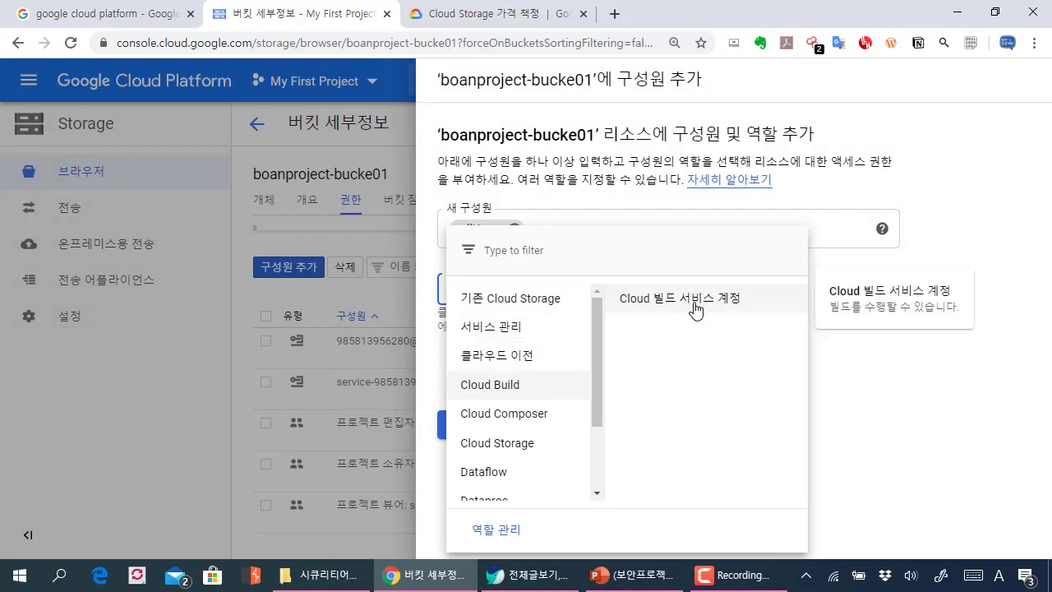
{"action": "left_click", "coordinate": [696, 309]}
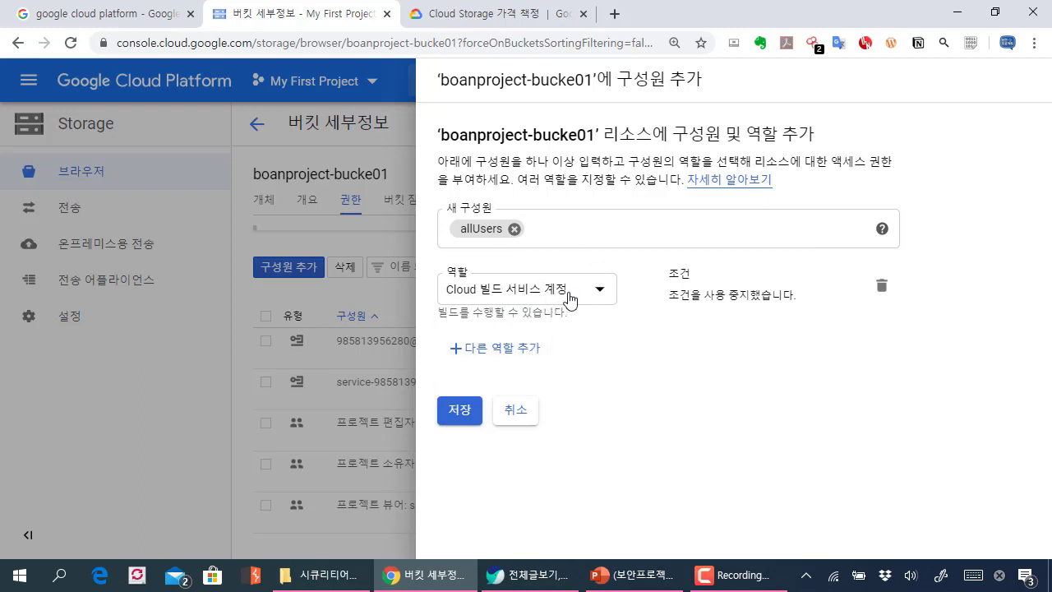
{"action": "left_click", "coordinate": [470, 415]}
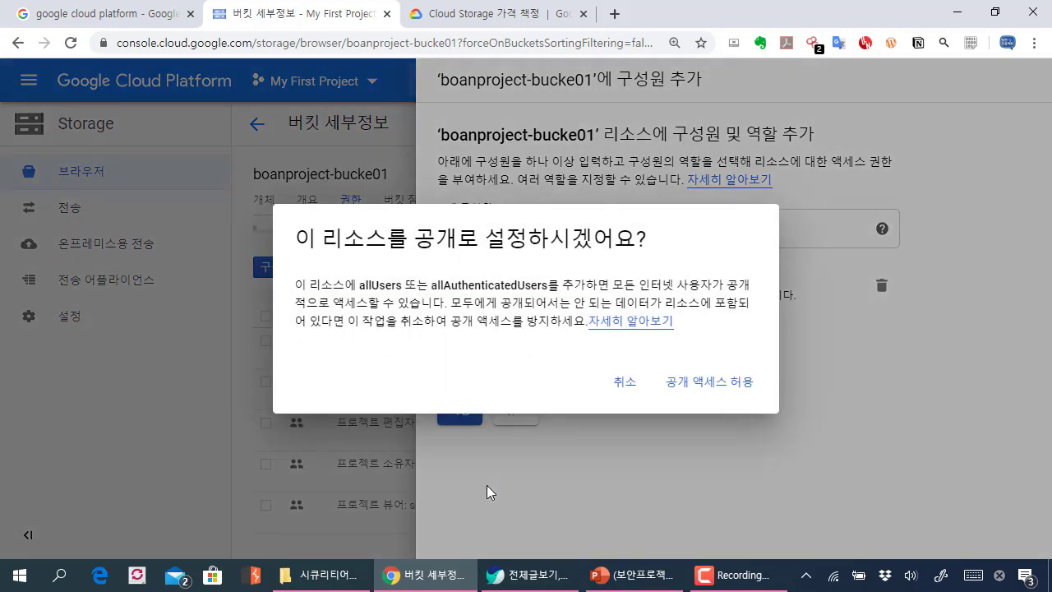
{"action": "left_click", "coordinate": [724, 394]}
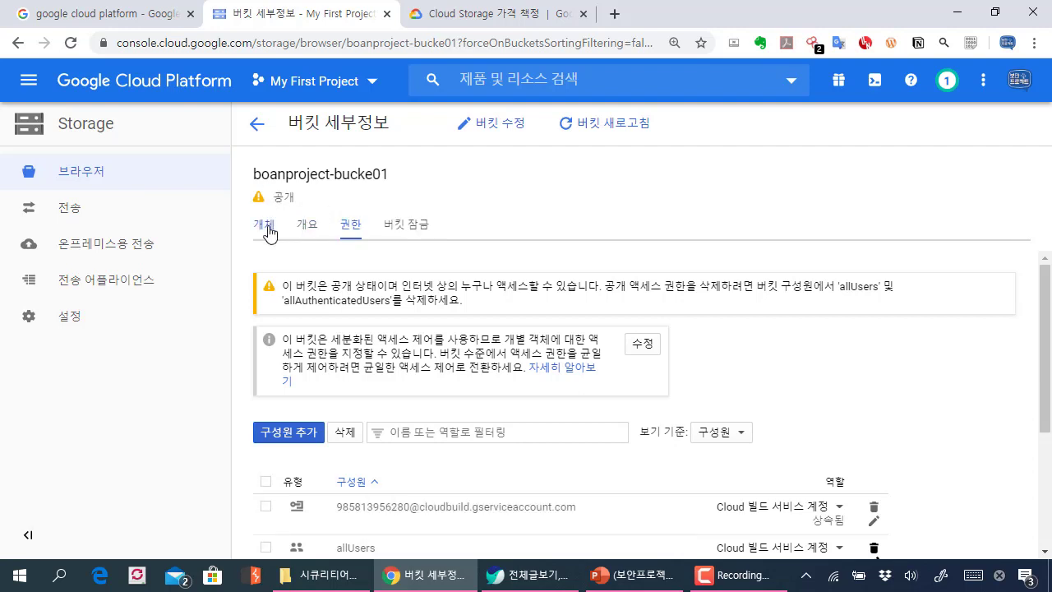
- Open the public link of 구글클라우드.txt from the object list, check its URL and content, and return to the bucket details
{"action": "left_click", "coordinate": [263, 226]}
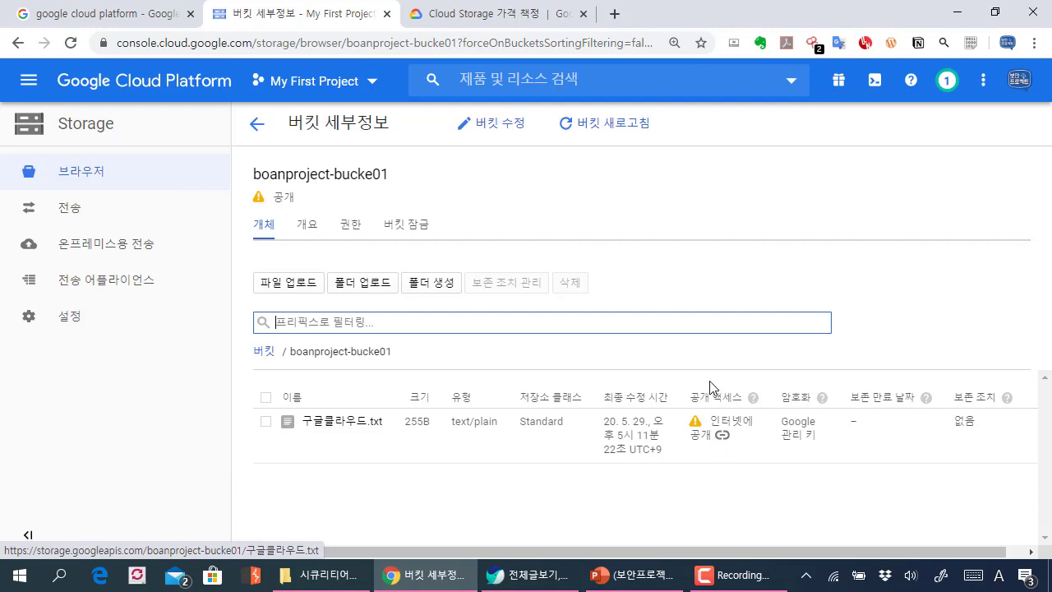
{"action": "left_click", "coordinate": [723, 441]}
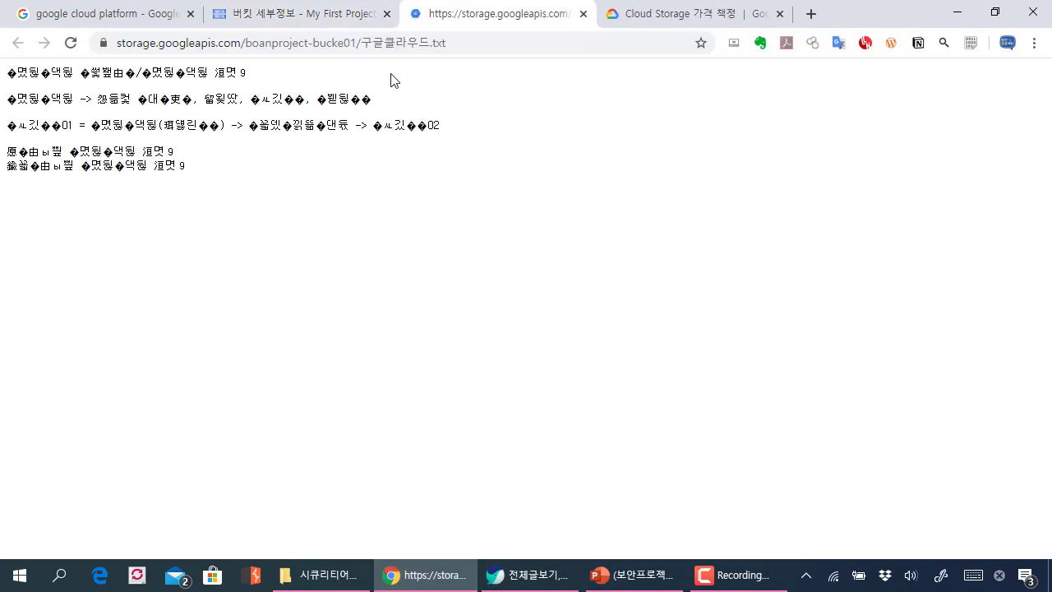
{"action": "left_click", "coordinate": [471, 45]}
{"action": "left_click_drag", "start_coordinate": [487, 45], "coordinate": [336, 202]}
{"action": "left_click", "coordinate": [354, 92]}
{"action": "left_click", "coordinate": [362, 20]}
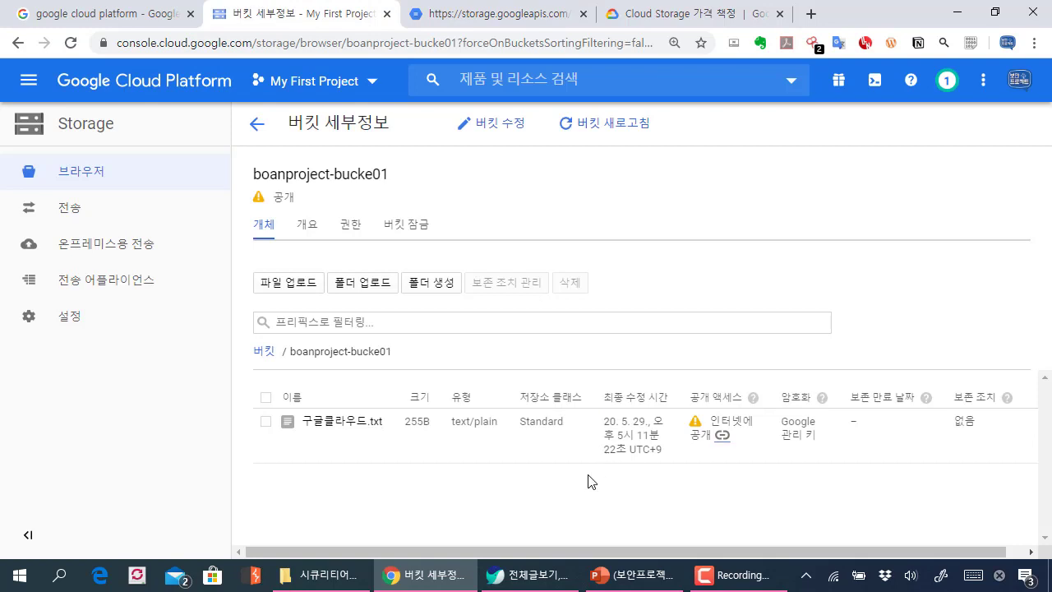